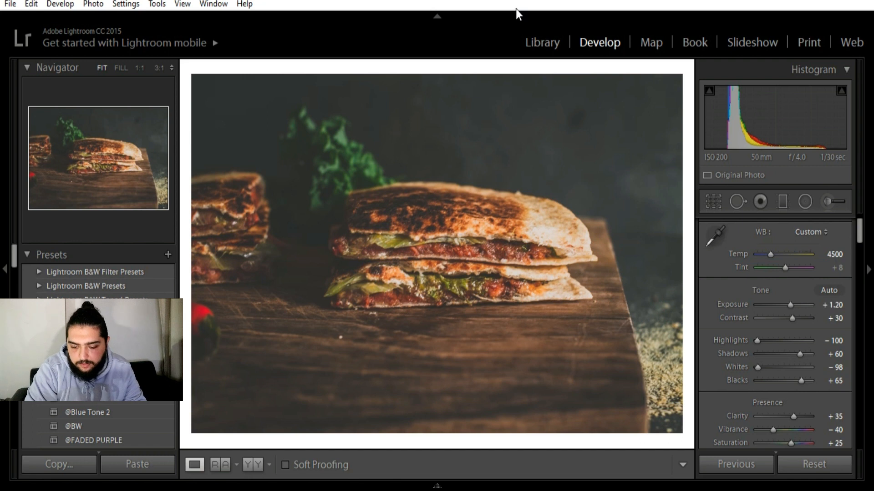
Step: Reset all develop adjustments on the sandwich photo and set the white balance temperature to 4500
{"action": "left_click", "coordinate": [792, 465]}
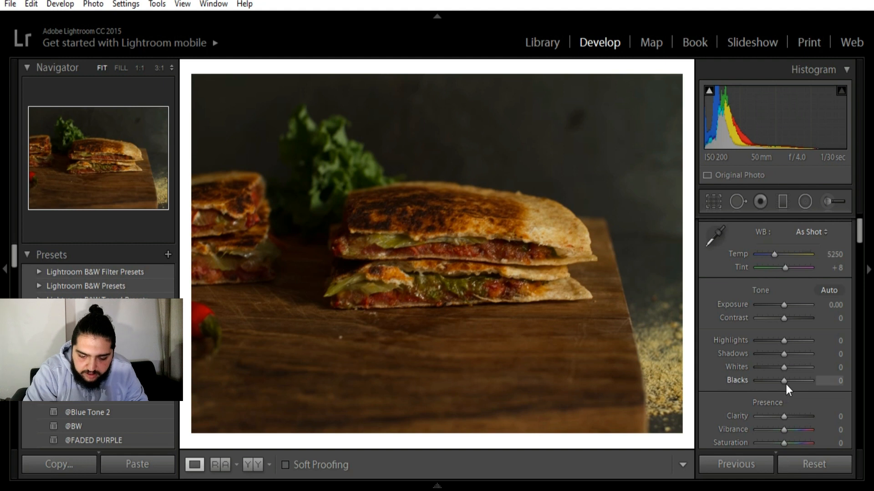
{"action": "scroll", "coordinate": [774, 258], "scroll_direction": "down", "scroll_amount": 3}
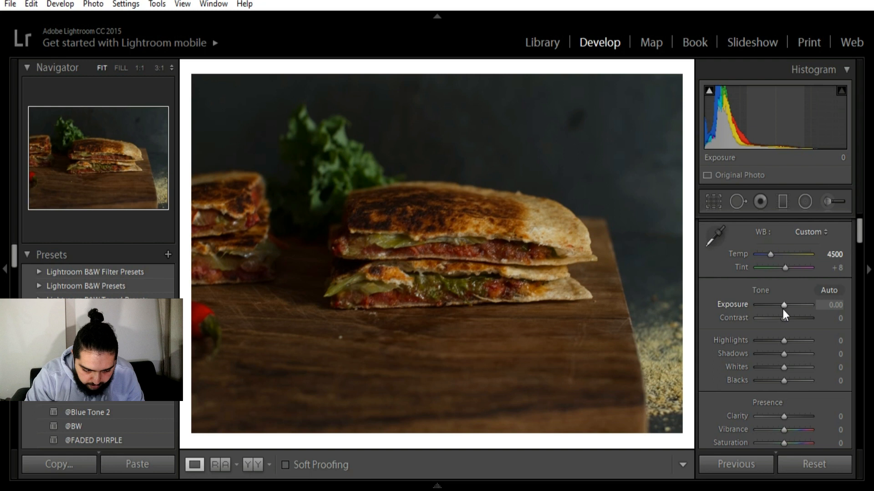
{"action": "key", "text": "Up"}
{"action": "key", "text": "Up"}
{"action": "key", "text": "Up"}
{"action": "key", "text": "Up"}
{"action": "key", "text": "Up"}
{"action": "key", "text": "Up"}
{"action": "key", "text": "Up"}
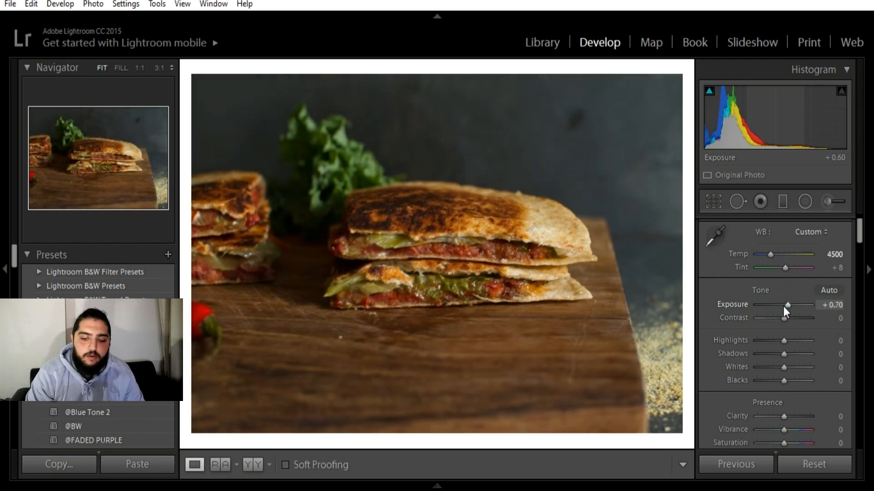
{"action": "key", "text": "Up"}
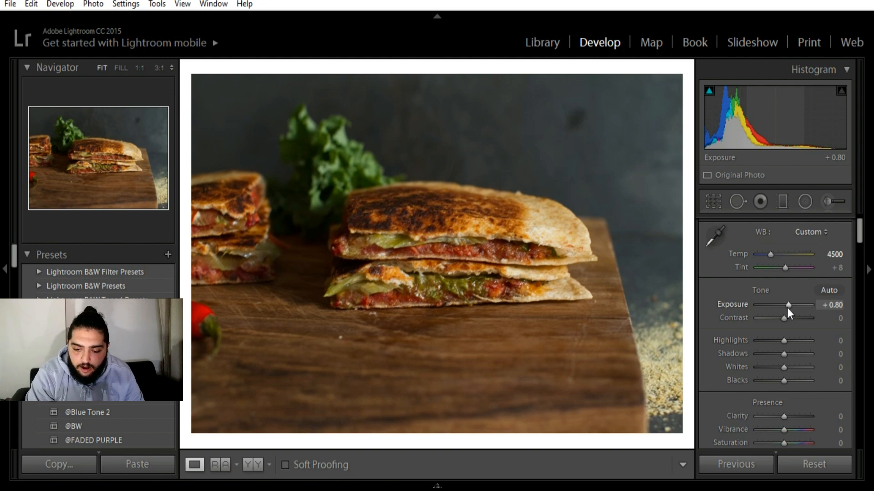
{"action": "double_click", "coordinate": [787, 308]}
Step: Enable chromatic aberration removal and lens profile corrections for the photo
{"action": "left_click_drag", "start_coordinate": [859, 239], "coordinate": [866, 385]}
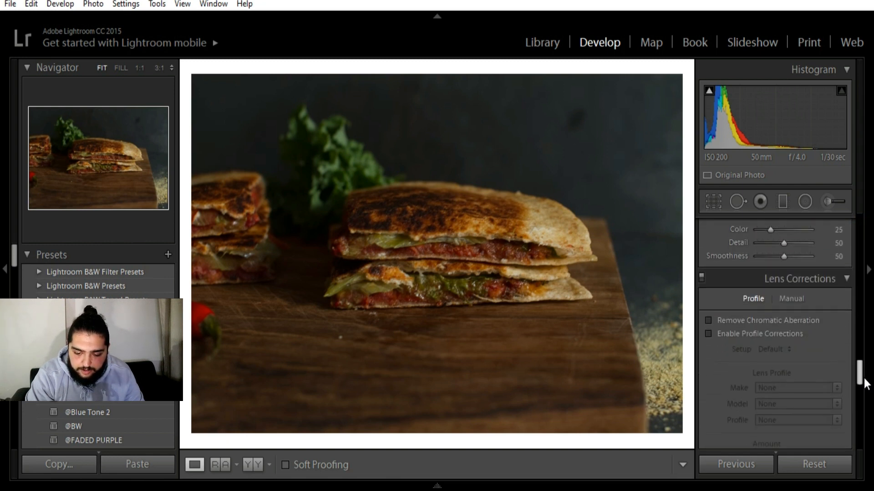
{"action": "left_click", "coordinate": [772, 310]}
{"action": "left_click", "coordinate": [763, 328]}
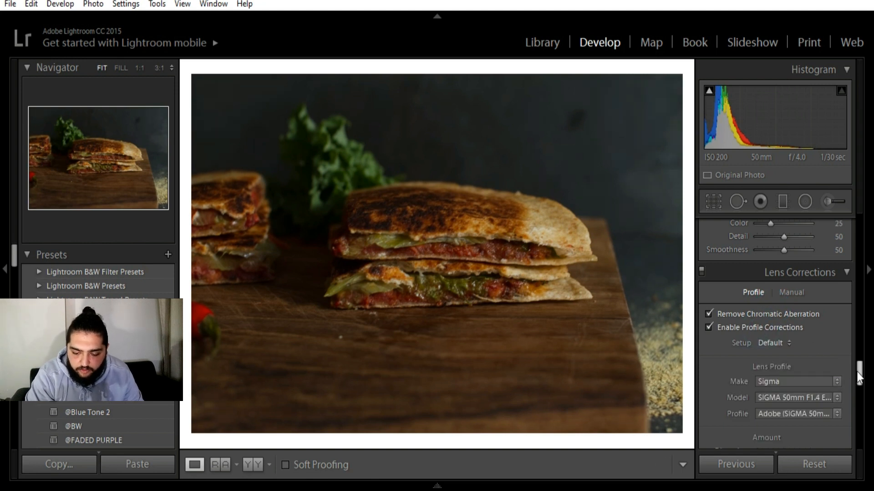
Step: Set the photo's basic exposure to +0.80
{"action": "left_click_drag", "start_coordinate": [858, 370], "coordinate": [851, 275]}
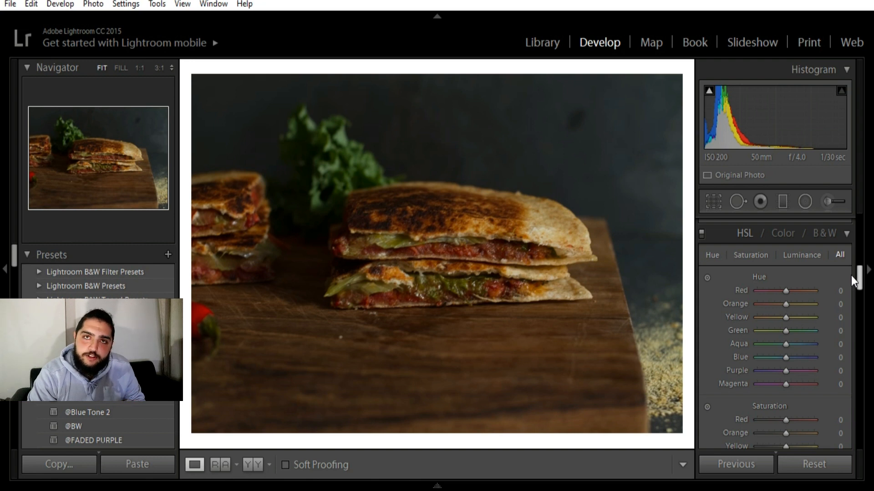
{"action": "left_click_drag", "start_coordinate": [850, 276], "coordinate": [851, 274]}
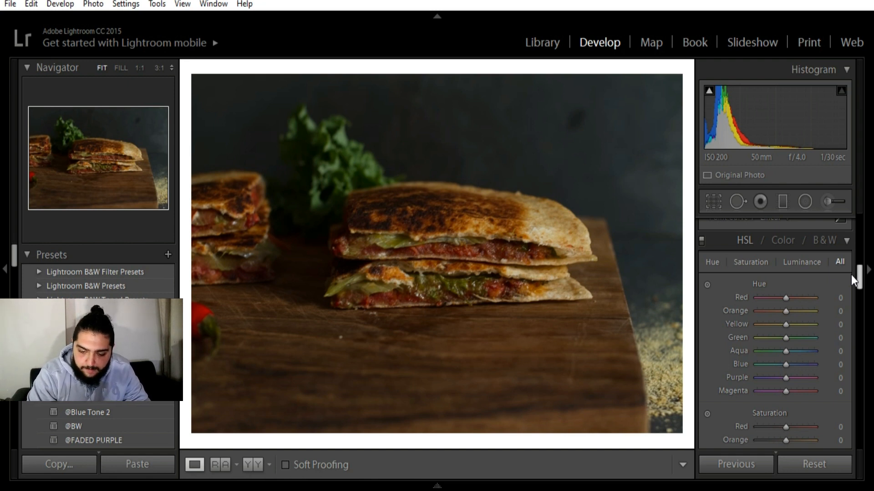
{"action": "left_click_drag", "start_coordinate": [851, 274], "coordinate": [863, 227]}
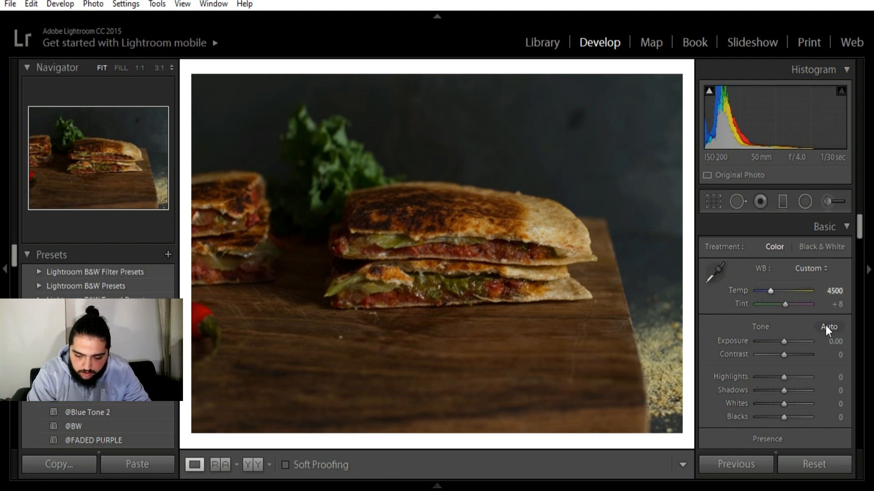
{"action": "left_click", "coordinate": [787, 343]}
{"action": "key", "text": "Up"}
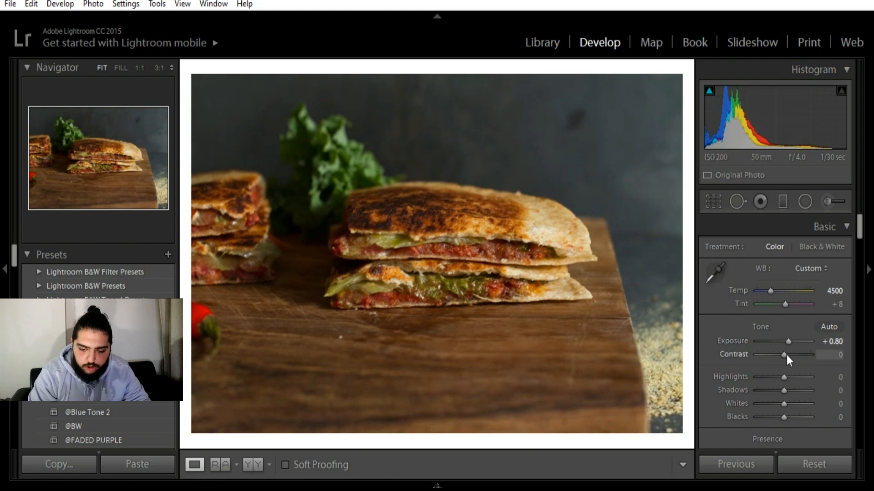
Step: Set the photo's contrast to +50
{"action": "key", "text": "Up"}
{"action": "key", "text": "Up"}
{"action": "key", "text": "Up"}
{"action": "key", "text": "Up"}
{"action": "key", "text": "Up"}
{"action": "key", "text": "Up"}
{"action": "key", "text": "Up"}
{"action": "key", "text": "Up"}
{"action": "key", "text": "Up"}
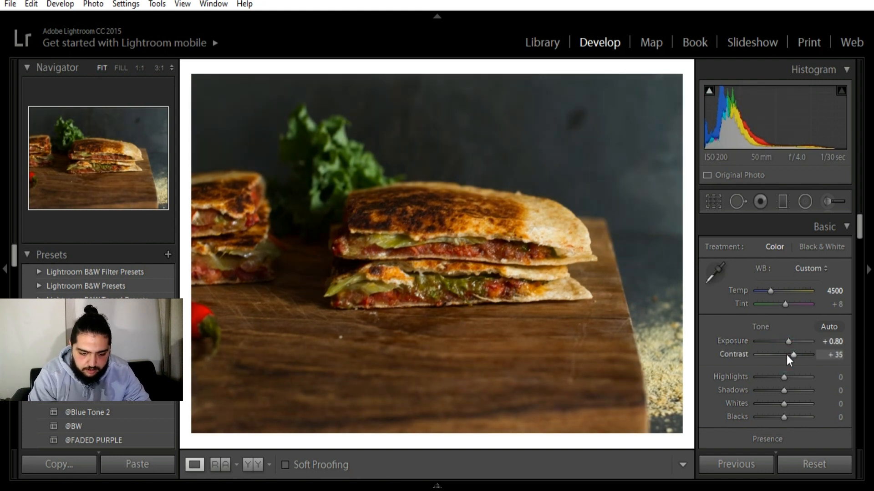
{"action": "key", "text": "Up"}
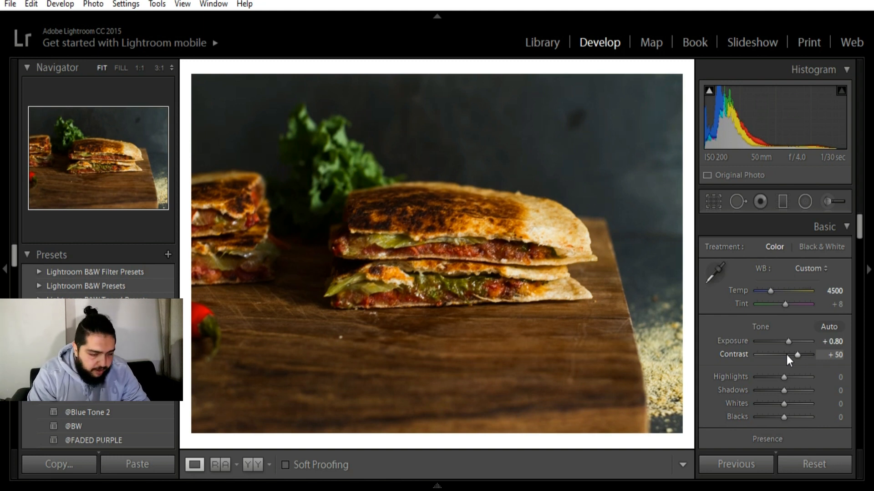
Step: Set the highlights to -100 and the shadows to +60, keeping the whole photo in view
{"action": "left_click", "coordinate": [783, 377]}
{"action": "left_click_drag", "start_coordinate": [783, 377], "coordinate": [607, 370]}
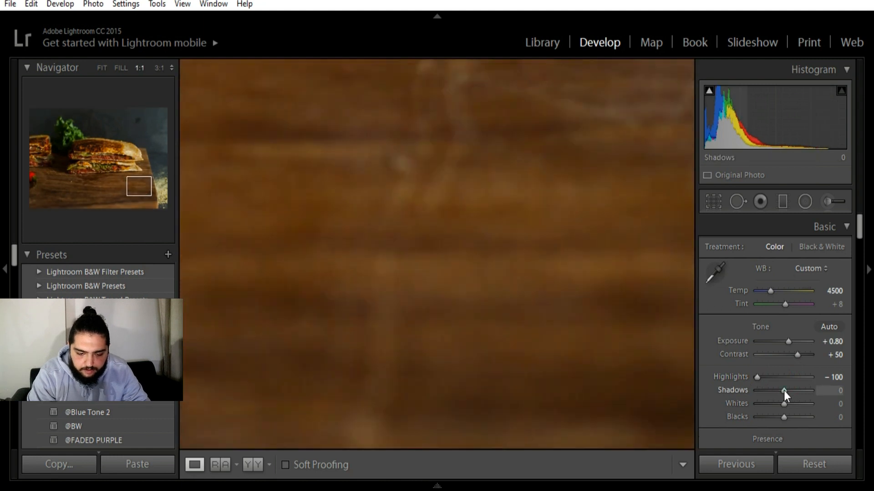
{"action": "left_click", "coordinate": [784, 390]}
{"action": "left_click", "coordinate": [493, 260]}
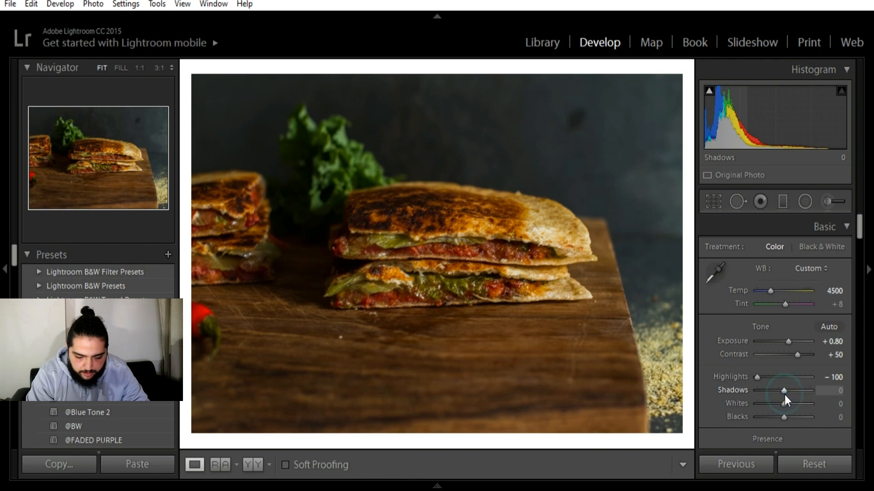
{"action": "key", "text": "shift+Up"}
{"action": "key", "text": "shift+Up"}
{"action": "key", "text": "Up"}
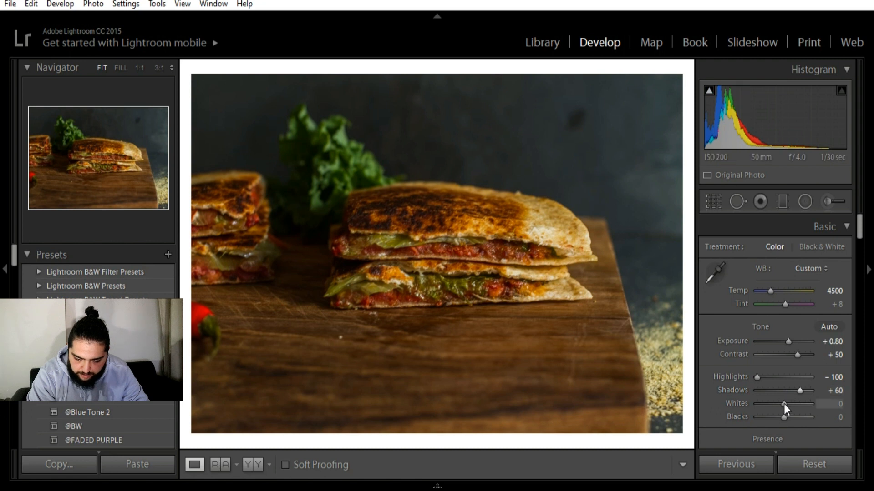
Step: Set the whites to -100 and the blacks to +65
{"action": "left_click_drag", "start_coordinate": [784, 404], "coordinate": [750, 403]}
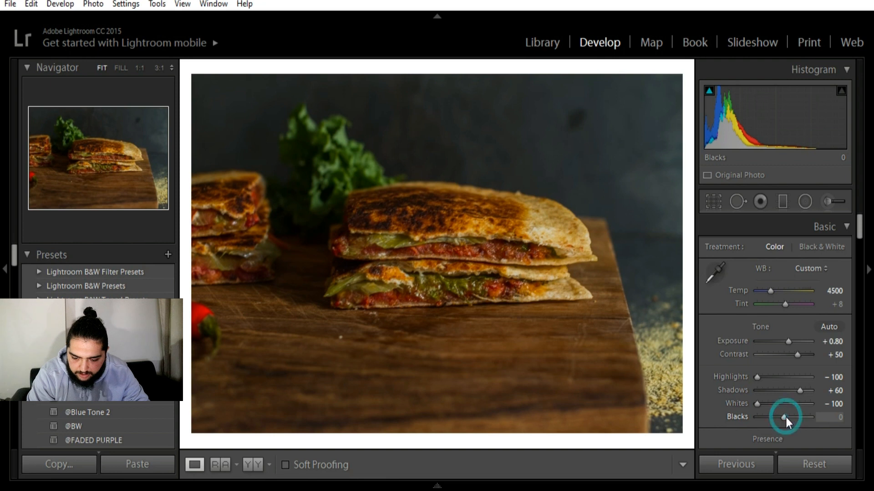
{"action": "key", "text": "Up"}
{"action": "key", "text": "Up"}
{"action": "key", "text": "Up"}
{"action": "key", "text": "Up"}
{"action": "key", "text": "Up"}
{"action": "key", "text": "Up"}
{"action": "key", "text": "Up"}
{"action": "key", "text": "Up"}
{"action": "key", "text": "Up"}
{"action": "key", "text": "Up"}
{"action": "key", "text": "Up"}
{"action": "key", "text": "Up"}
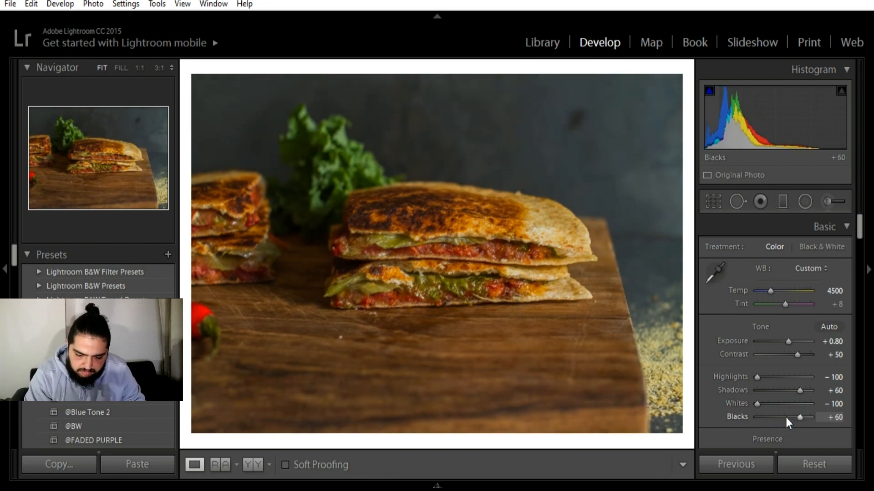
{"action": "key", "text": "Down"}
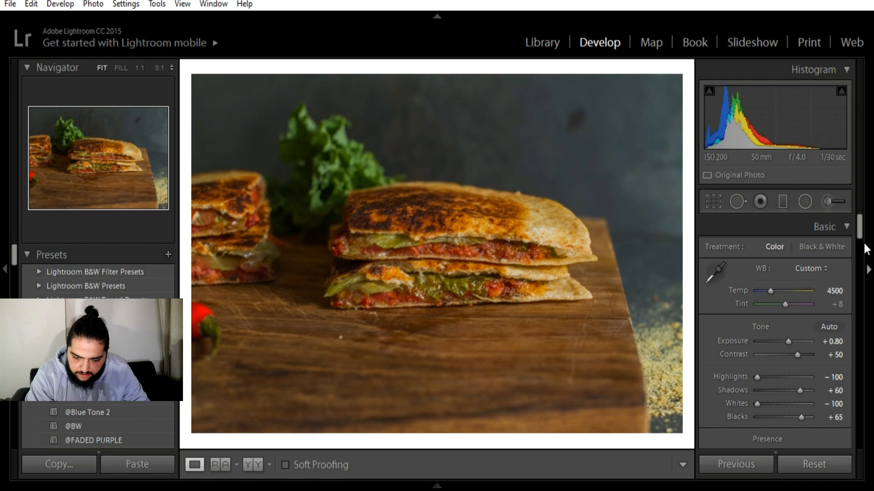
Step: Set the clarity in the presence settings to +35
{"action": "scroll", "coordinate": [857, 237], "scroll_direction": "down", "scroll_amount": 3}
{"action": "scroll", "coordinate": [856, 249], "scroll_direction": "down", "scroll_amount": 2}
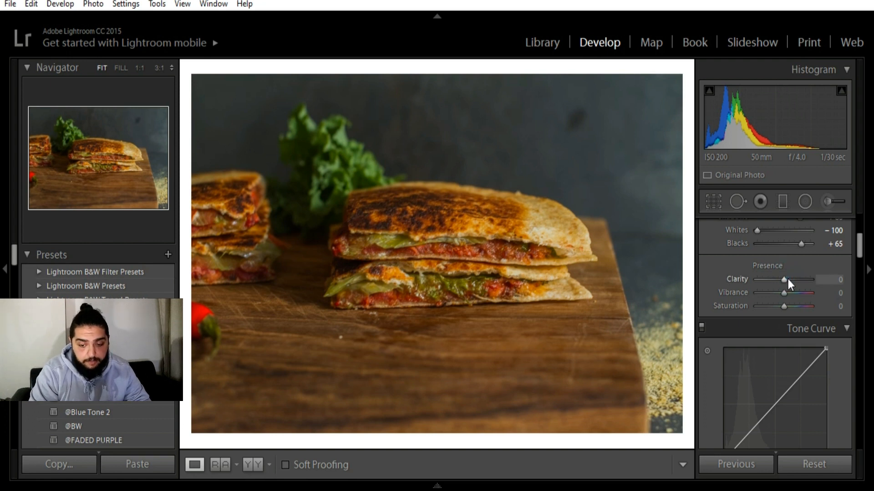
{"action": "key", "text": "Up"}
{"action": "key", "text": "Up"}
{"action": "key", "text": "Up"}
{"action": "key", "text": "Up"}
{"action": "key", "text": "Up"}
{"action": "key", "text": "Up"}
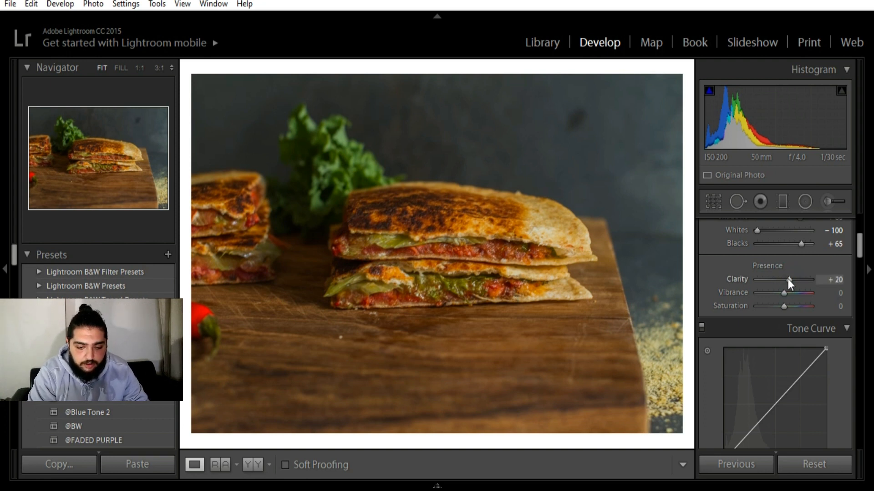
{"action": "key", "text": "Up"}
{"action": "key", "text": "Up"}
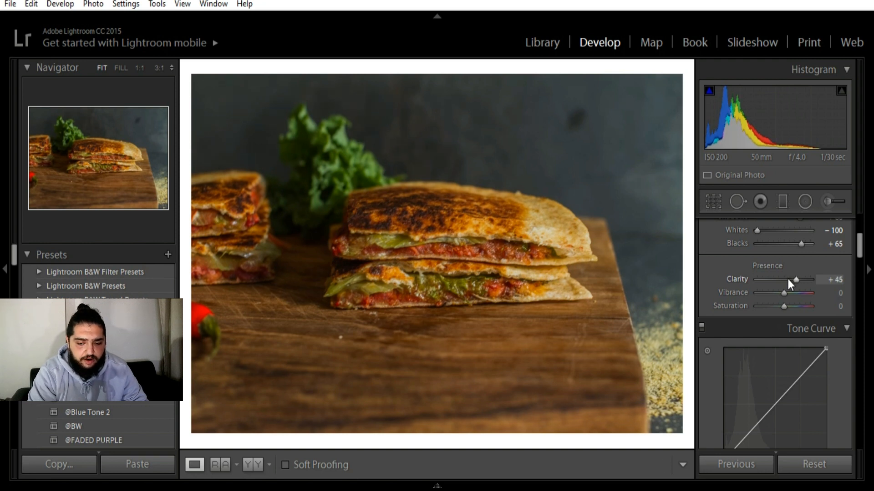
{"action": "key", "text": "Down"}
{"action": "key", "text": "Down"}
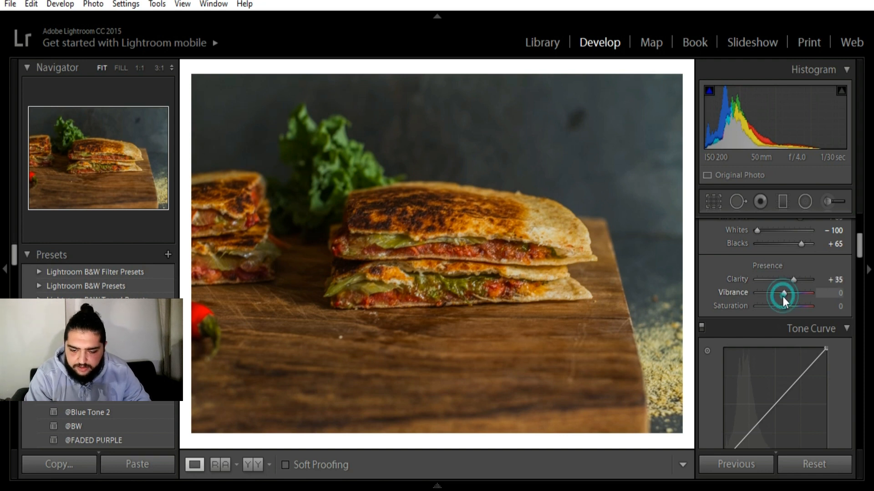
Step: Set the vibrance in the presence settings to -40
{"action": "key", "text": "Down"}
{"action": "key", "text": "Down"}
{"action": "key", "text": "Down"}
{"action": "key", "text": "Down"}
{"action": "key", "text": "Down"}
{"action": "key", "text": "Down"}
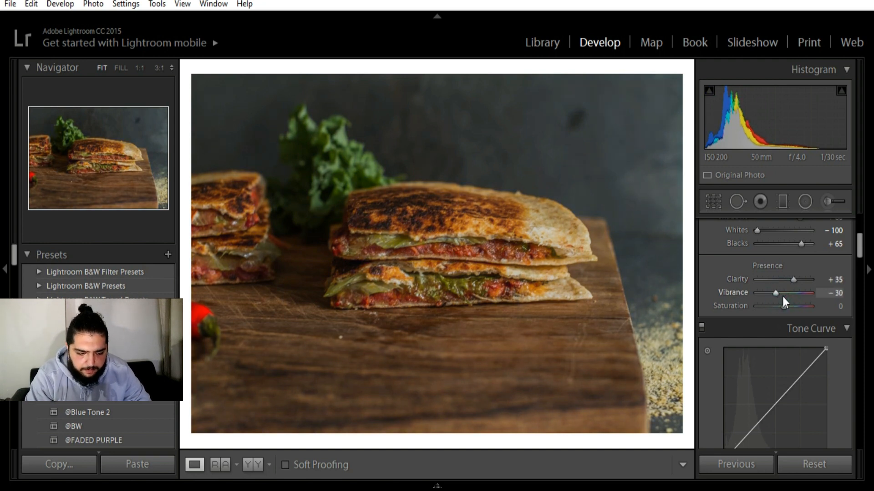
{"action": "key", "text": "Down"}
{"action": "key", "text": "Down"}
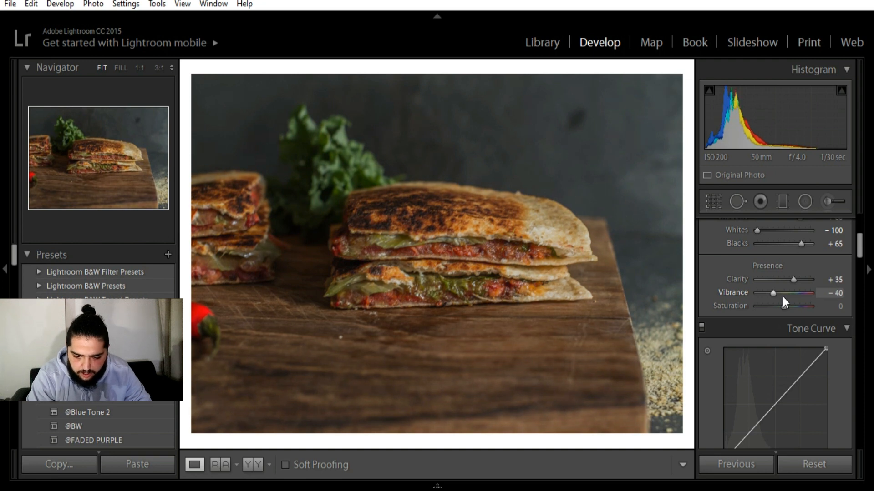
Step: Set the saturation in the presence settings to +25
{"action": "key", "text": "Up"}
{"action": "key", "text": "Up"}
{"action": "key", "text": "Up"}
{"action": "key", "text": "Up"}
{"action": "key", "text": "Up"}
{"action": "key", "text": "Up"}
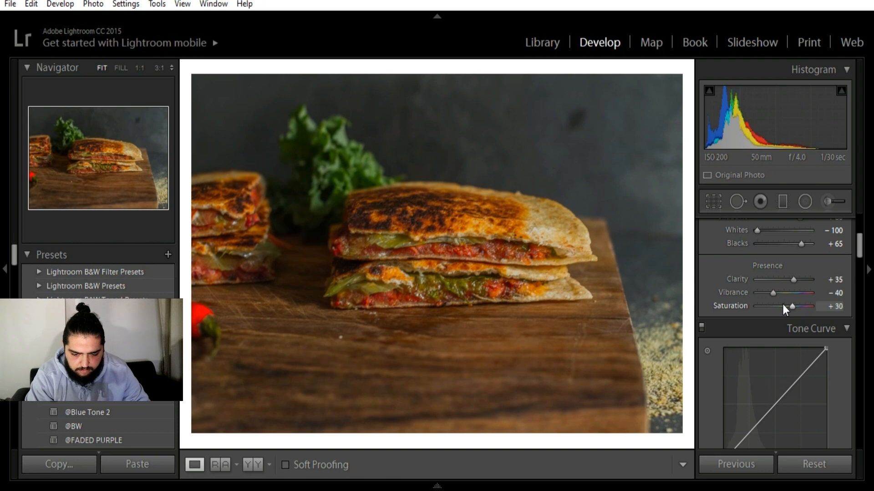
{"action": "key", "text": "Down"}
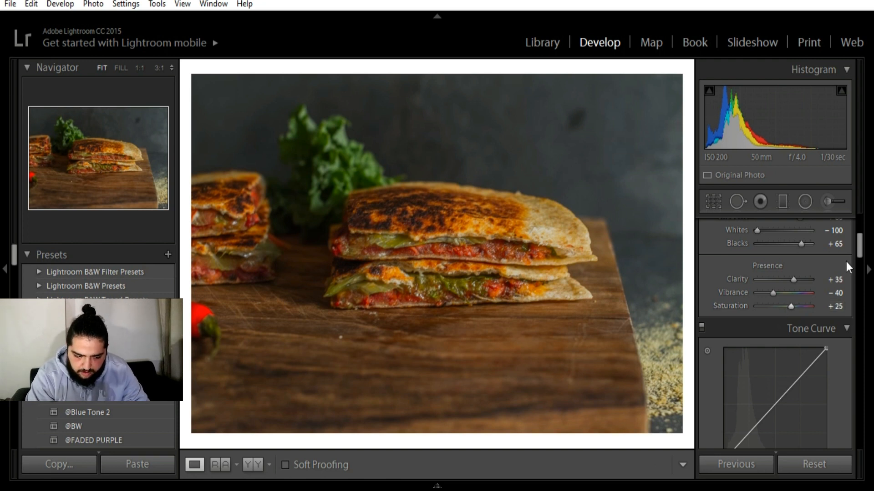
Step: Add three points to the RGB tone curve at about its three-quarter, middle and one-quarter positions
{"action": "left_click_drag", "start_coordinate": [856, 258], "coordinate": [853, 264]}
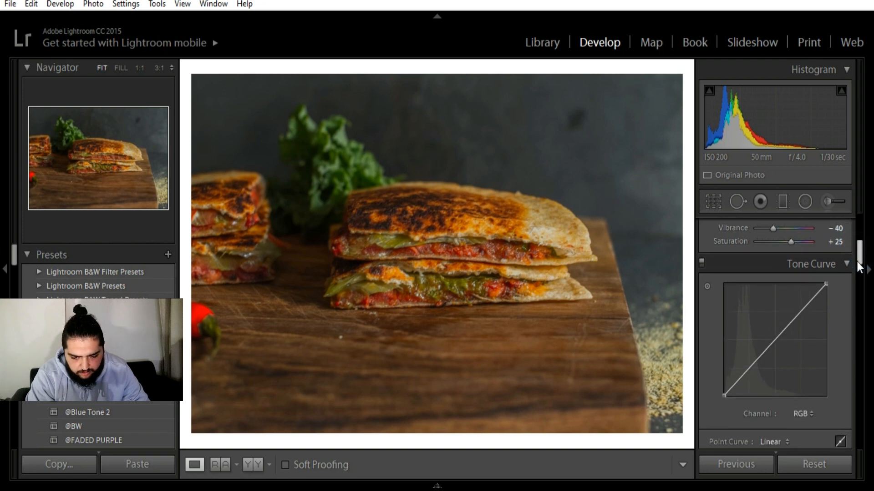
{"action": "left_click", "coordinate": [800, 313]}
{"action": "left_click", "coordinate": [776, 341]}
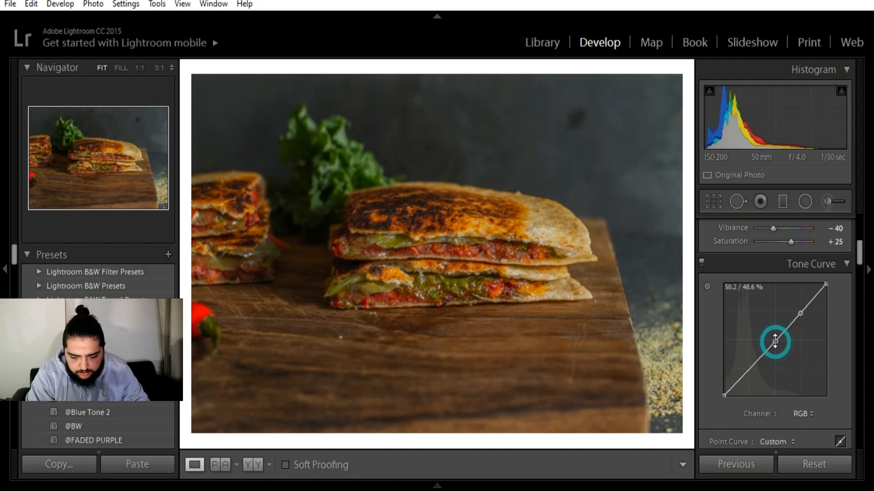
{"action": "left_click", "coordinate": [750, 369]}
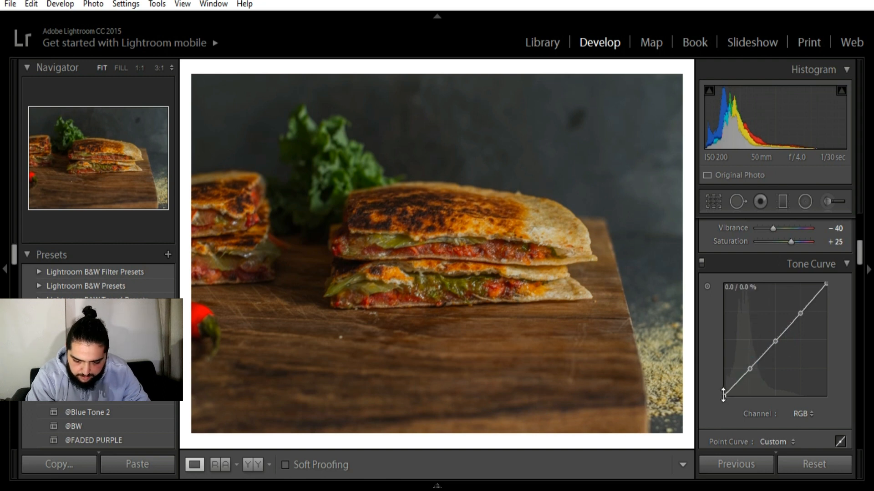
Step: Shape the RGB tone curve into a faded S by lifting the black end, lowering the midpoint slightly and pulling down the white end
{"action": "left_click_drag", "start_coordinate": [723, 395], "coordinate": [715, 377]}
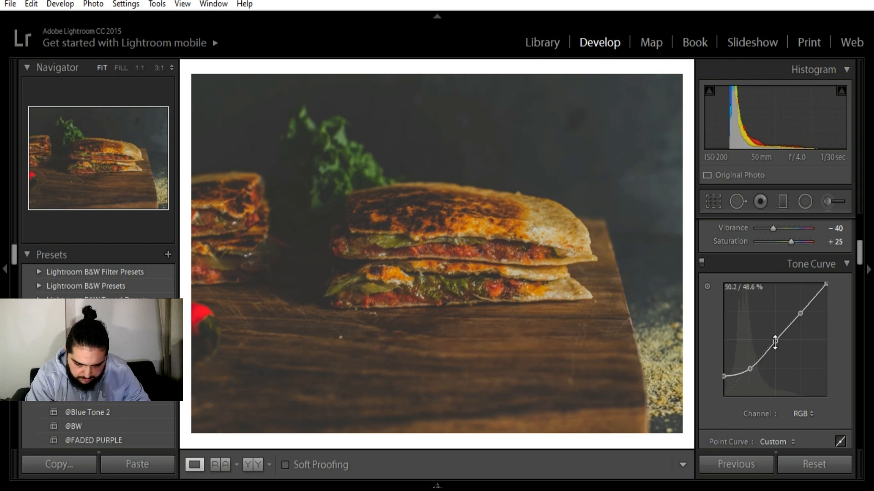
{"action": "left_click_drag", "start_coordinate": [774, 342], "coordinate": [774, 346]}
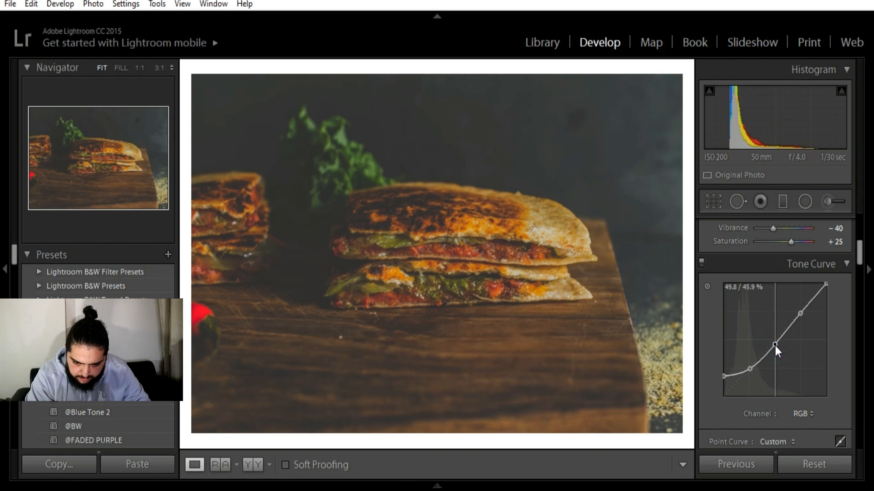
{"action": "left_click_drag", "start_coordinate": [799, 315], "coordinate": [800, 310]}
{"action": "left_click_drag", "start_coordinate": [826, 285], "coordinate": [828, 303]}
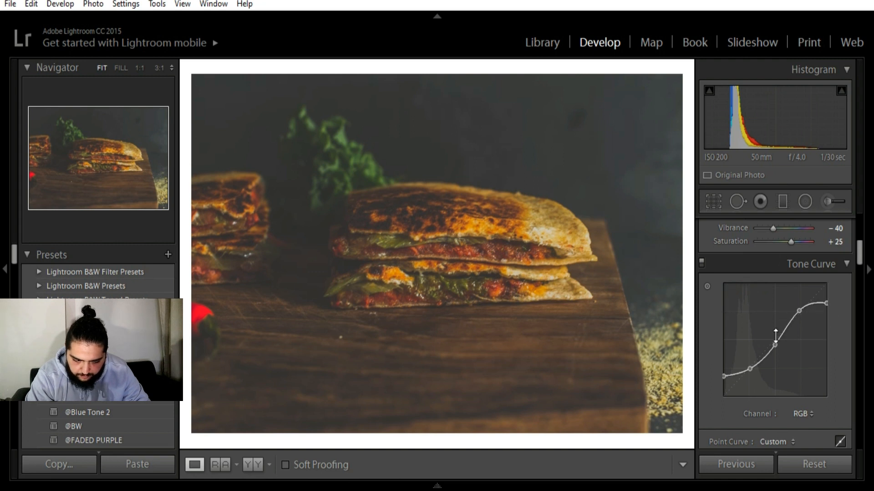
Step: Refine the RGB tone curve by slightly lowering the black end, the one-quarter point and the three-quarter point
{"action": "left_click_drag", "start_coordinate": [773, 344], "coordinate": [775, 346]}
{"action": "left_click", "coordinate": [750, 370]}
{"action": "left_click_drag", "start_coordinate": [749, 373], "coordinate": [724, 379]}
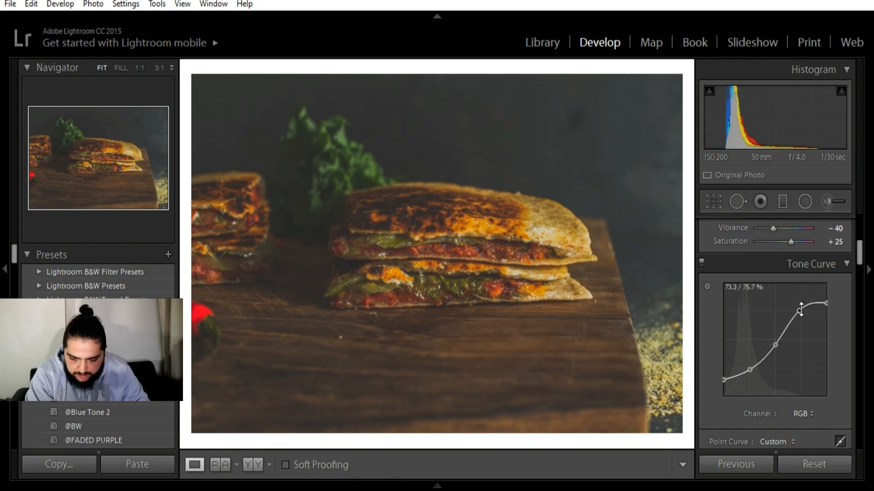
{"action": "left_click_drag", "start_coordinate": [798, 311], "coordinate": [801, 316]}
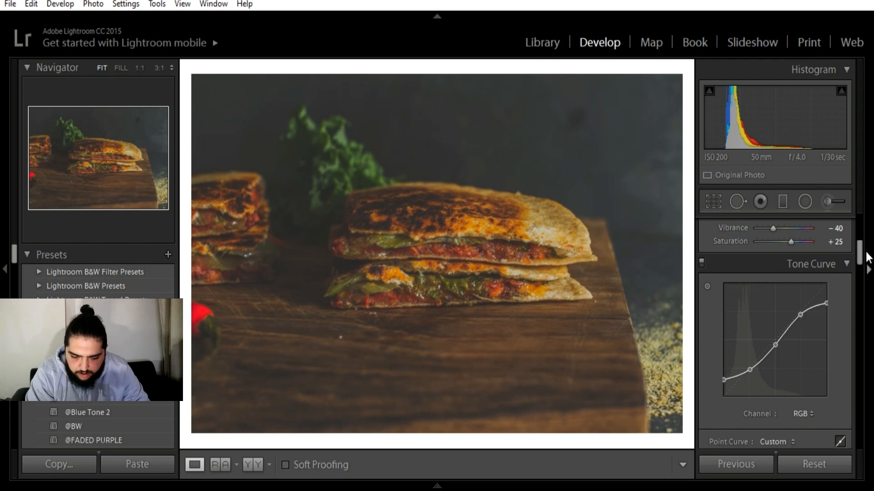
Step: Set the HSL hue of red to +10, orange to -5 and yellow to -5
{"action": "left_click_drag", "start_coordinate": [860, 248], "coordinate": [858, 273]}
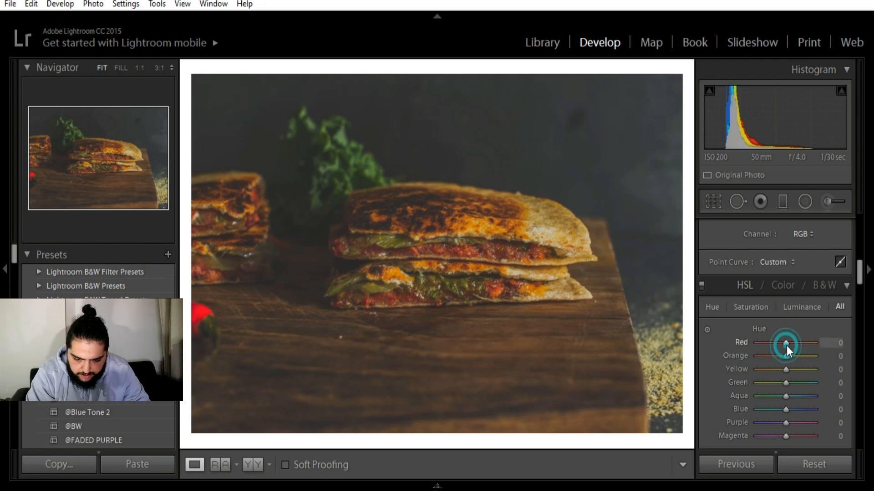
{"action": "key", "text": "shift+Up"}
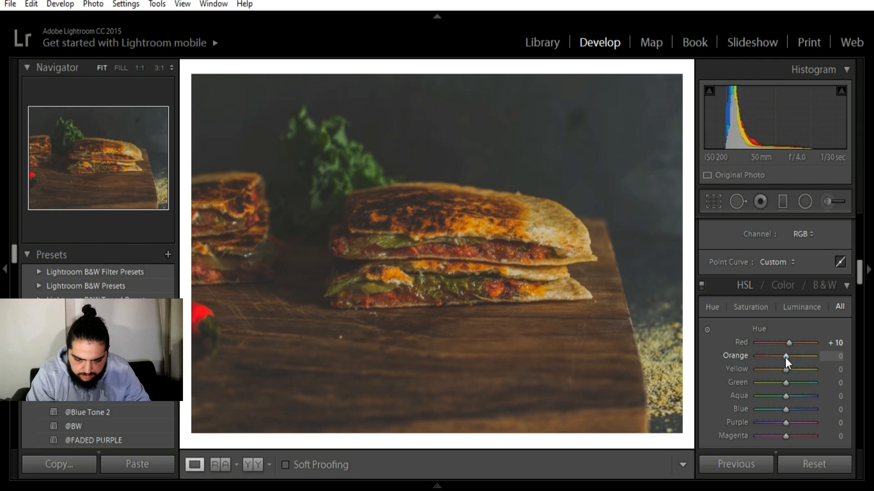
{"action": "key", "text": "Down"}
{"action": "key", "text": "Down"}
{"action": "key", "text": "Down"}
{"action": "key", "text": "Down"}
{"action": "key", "text": "Down"}
{"action": "left_click", "coordinate": [785, 370]}
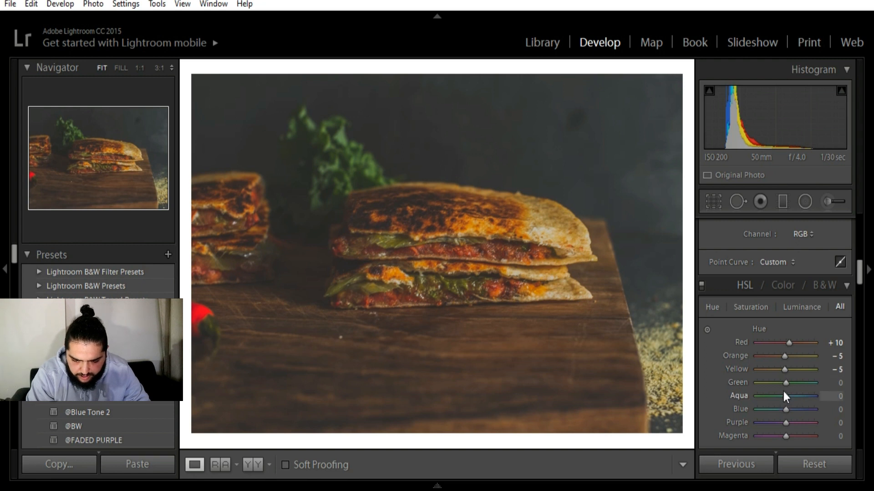
Step: Set the HSL hue of green to +15
{"action": "key", "text": "Up"}
{"action": "key", "text": "Up"}
{"action": "key", "text": "Up"}
{"action": "key", "text": "Up"}
{"action": "key", "text": "Up"}
{"action": "key", "text": "Up"}
{"action": "key", "text": "Up"}
{"action": "key", "text": "Up"}
{"action": "key", "text": "Up"}
{"action": "key", "text": "Up"}
{"action": "key", "text": "Up"}
{"action": "key", "text": "Up"}
{"action": "key", "text": "Up"}
{"action": "key", "text": "Up"}
{"action": "key", "text": "Up"}
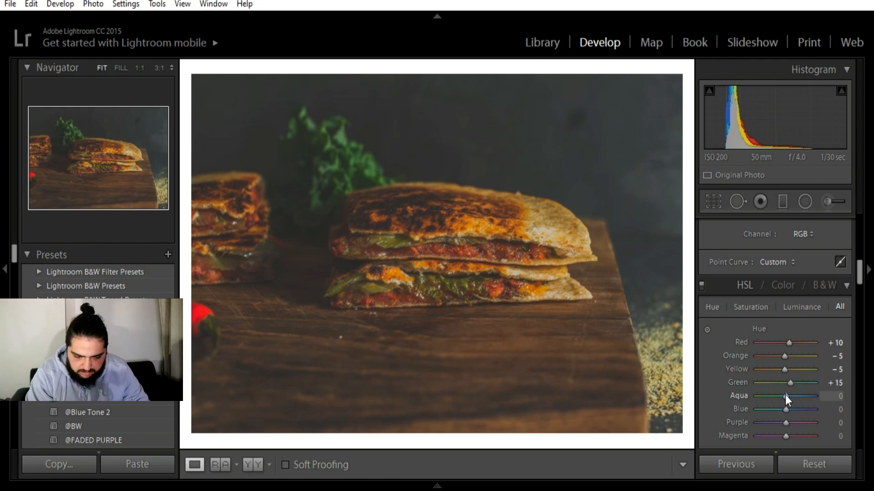
Step: Set the HSL hue of aqua to +10 and blue to +15
{"action": "key", "text": "Up"}
{"action": "key", "text": "Up"}
{"action": "key", "text": "Up"}
{"action": "key", "text": "Up"}
{"action": "key", "text": "Up"}
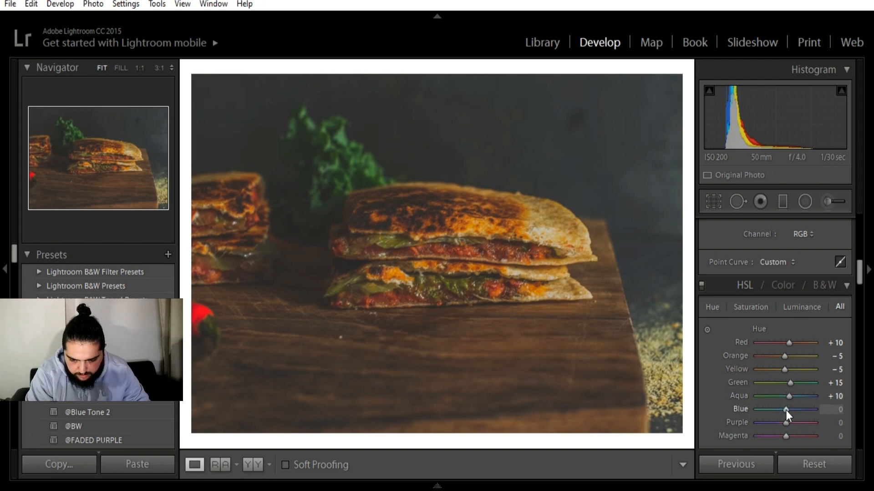
{"action": "key", "text": "shift+Up"}
{"action": "key", "text": "shift+Up"}
{"action": "key", "text": "shift+Up"}
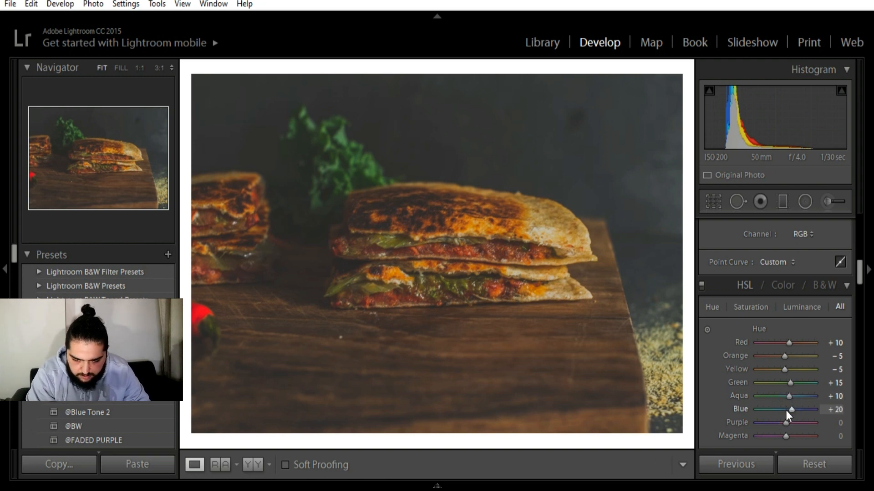
Step: Set the HSL saturation of red to -20
{"action": "left_click_drag", "start_coordinate": [857, 273], "coordinate": [857, 280]}
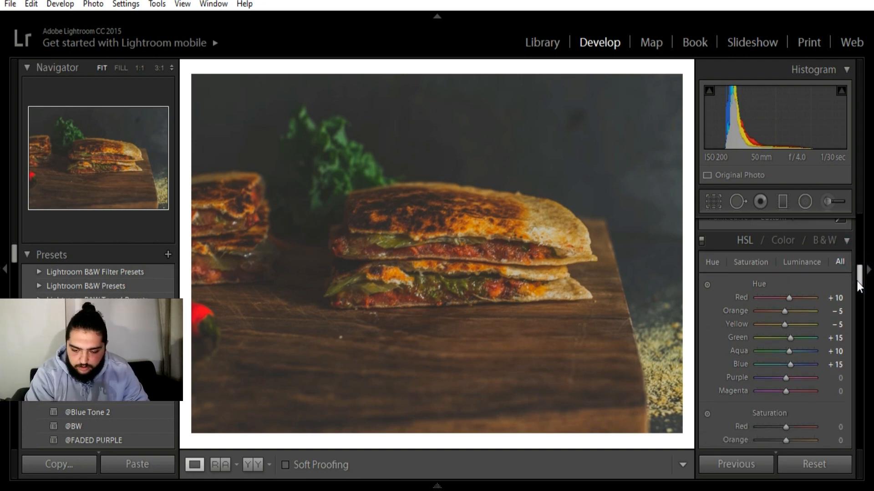
{"action": "left_click_drag", "start_coordinate": [857, 282], "coordinate": [859, 287]}
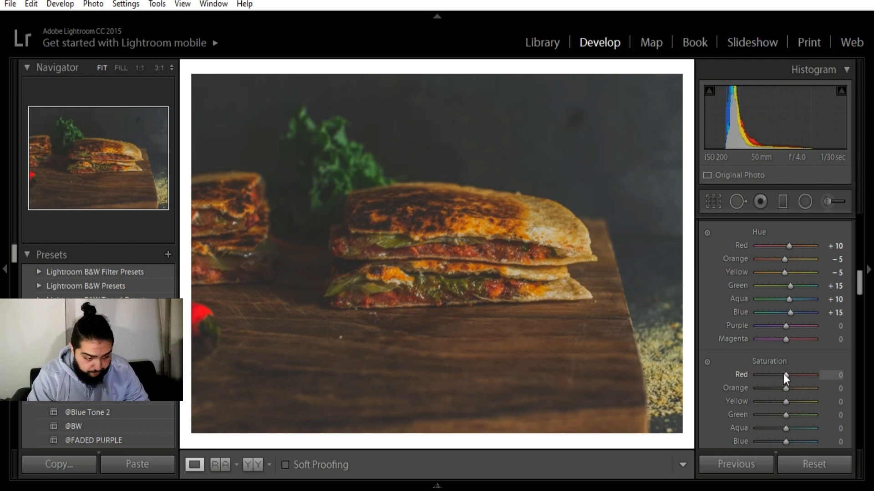
{"action": "key", "text": "Down"}
{"action": "key", "text": "Down"}
{"action": "key", "text": "Down"}
{"action": "key", "text": "Down"}
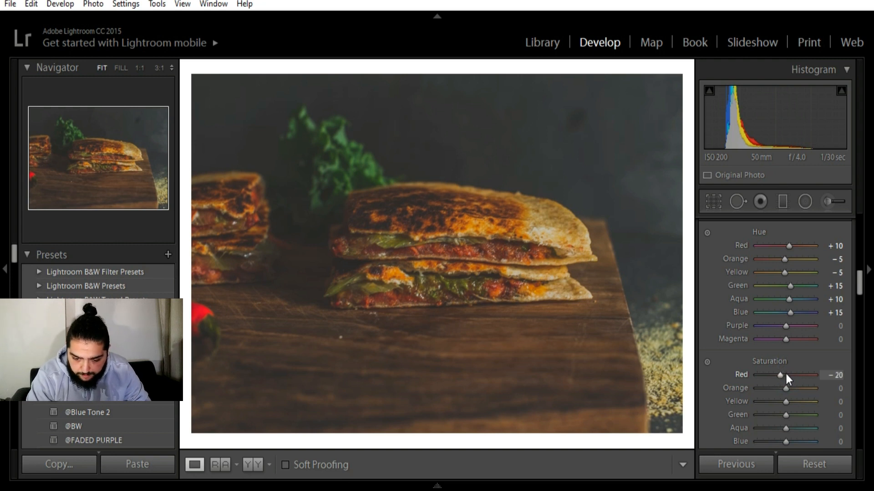
Step: Lower the HSL saturation of orange to -40, yellow to -20, green to -16, aqua to -13 and blue to -11
{"action": "left_click_drag", "start_coordinate": [859, 282], "coordinate": [859, 296]}
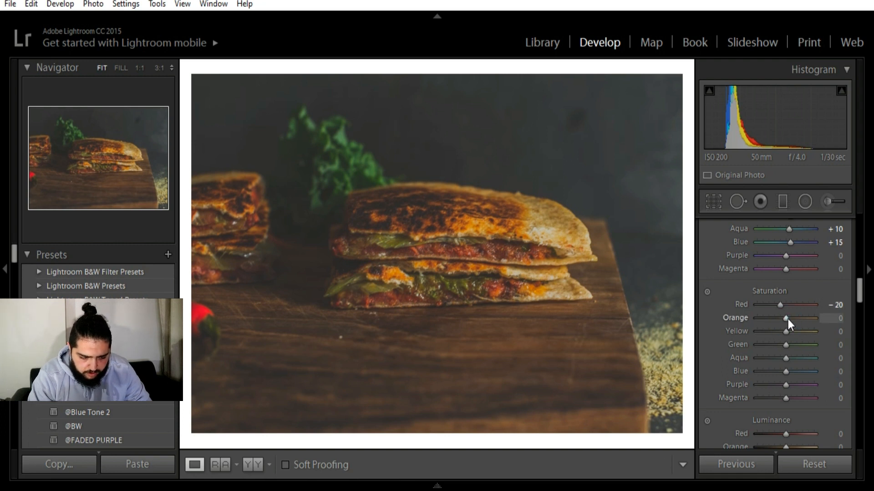
{"action": "key", "text": "Down"}
{"action": "key", "text": "Down"}
{"action": "key", "text": "Down"}
{"action": "key", "text": "Down"}
{"action": "key", "text": "Down"}
{"action": "key", "text": "Down"}
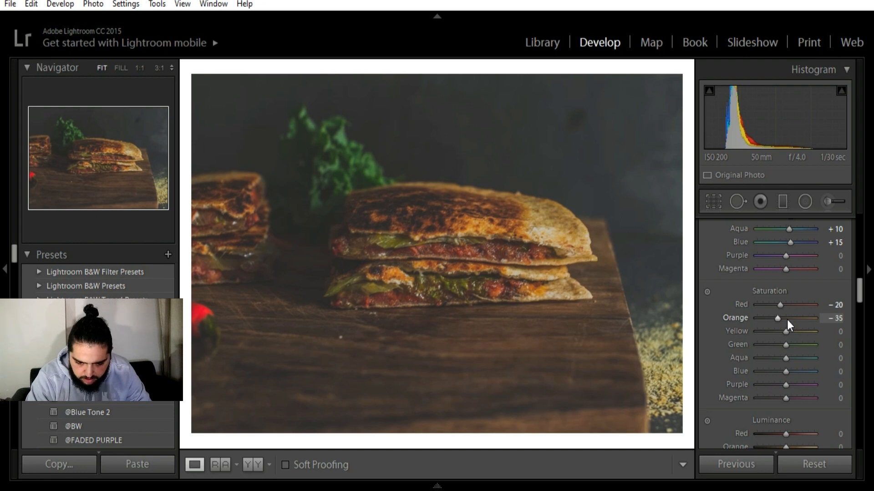
{"action": "key", "text": "Down"}
{"action": "key", "text": "Down"}
{"action": "key", "text": "Down"}
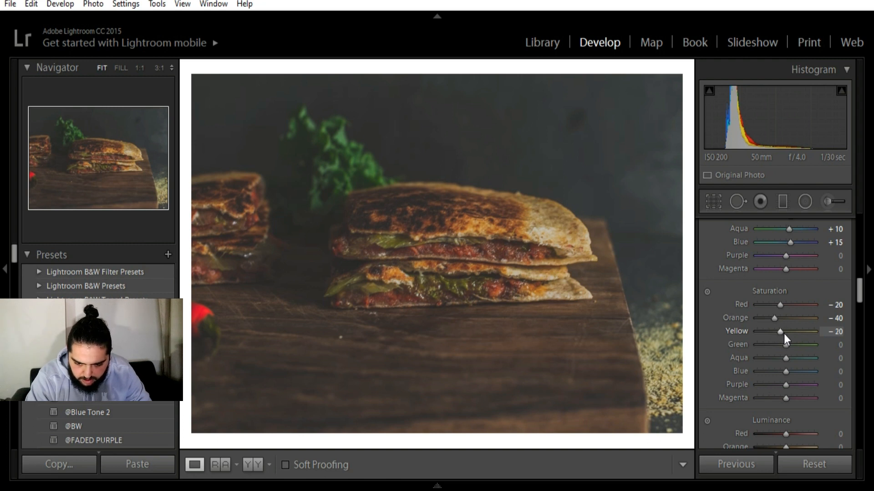
{"action": "left_click_drag", "start_coordinate": [786, 346], "coordinate": [780, 370]}
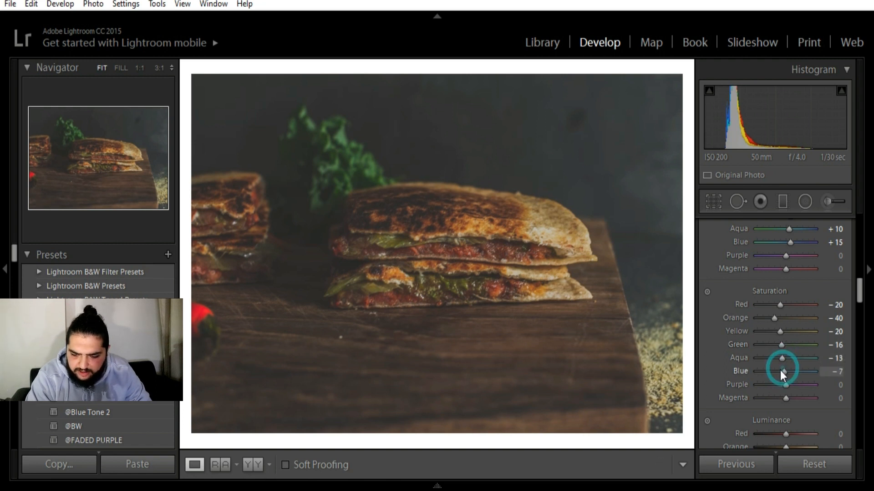
Step: Set the HSL luminance of red to -25
{"action": "left_click_drag", "start_coordinate": [860, 293], "coordinate": [862, 309]}
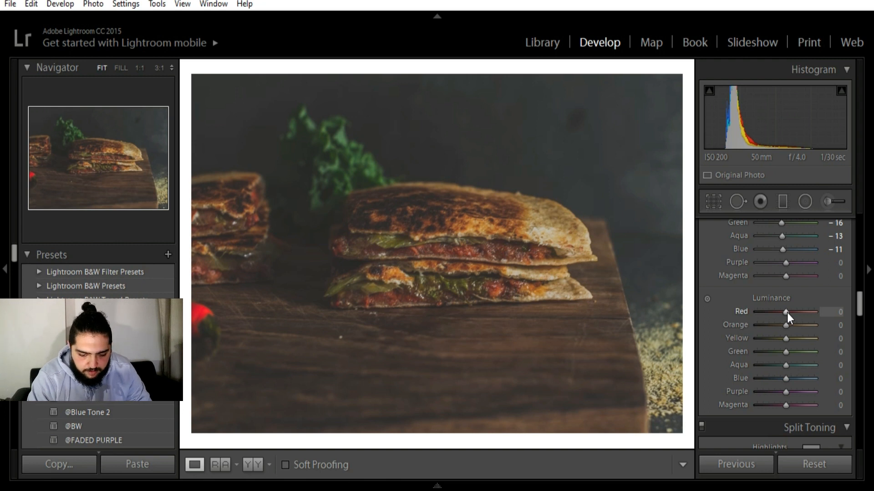
{"action": "key", "text": "Down"}
{"action": "key", "text": "Down"}
{"action": "key", "text": "Down"}
{"action": "key", "text": "Down"}
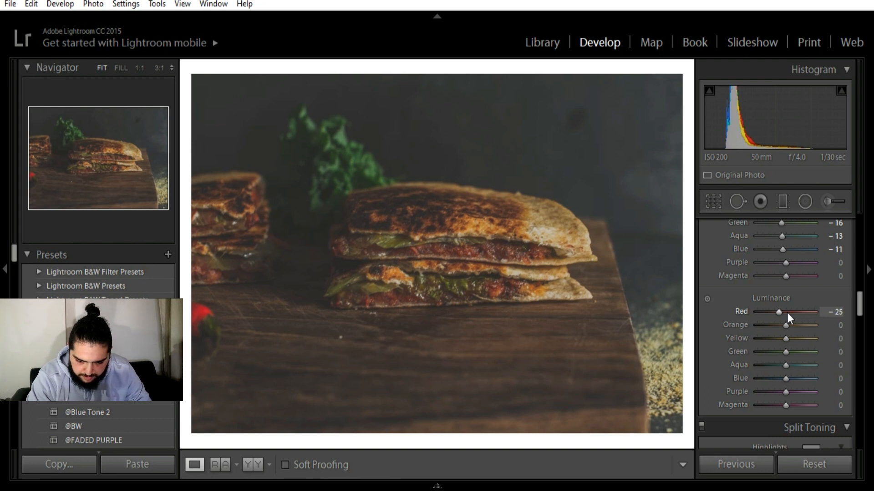
Step: Set the HSL luminance of orange to +4, yellow to +9, green to -13, aqua to -16 and blue to -20
{"action": "left_click_drag", "start_coordinate": [786, 326], "coordinate": [788, 326]}
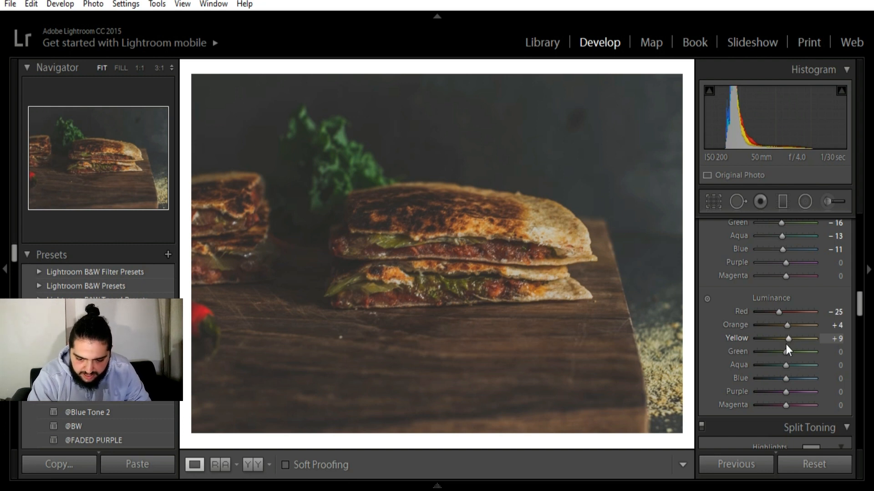
{"action": "left_click_drag", "start_coordinate": [784, 353], "coordinate": [779, 351]}
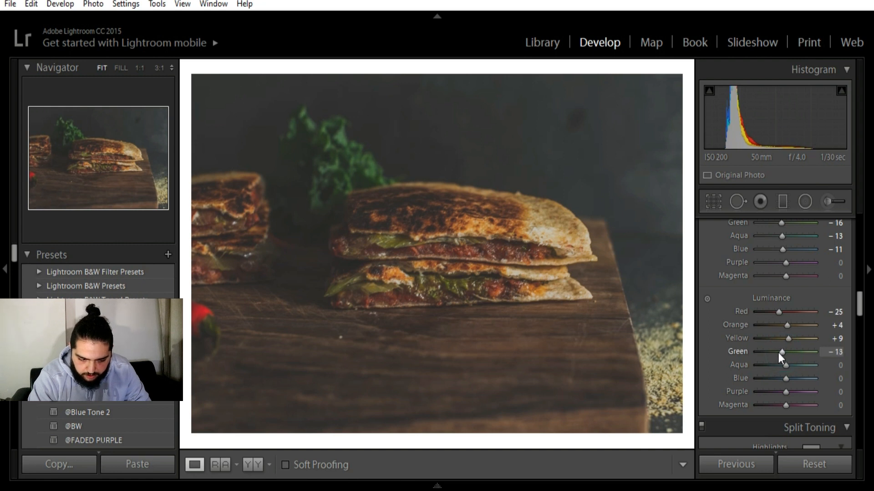
{"action": "left_click_drag", "start_coordinate": [782, 365], "coordinate": [779, 378]}
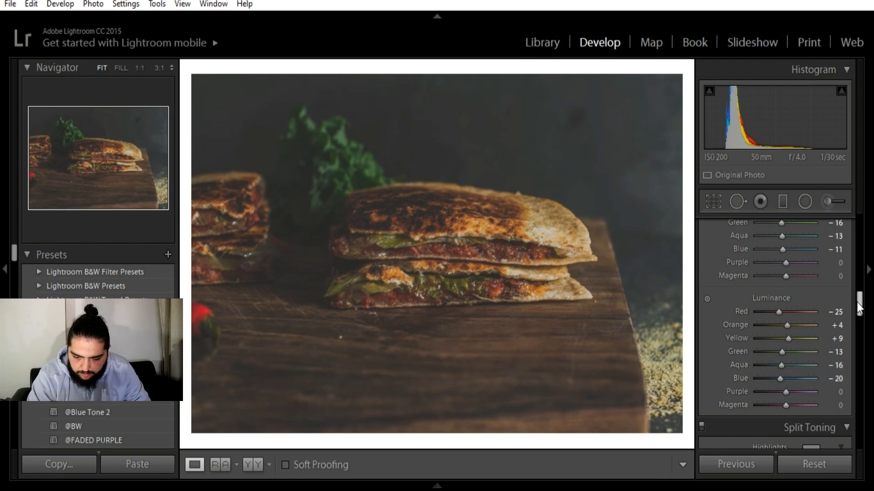
Step: Split-tone the highlights with a faint red at hue 5 and saturation 4
{"action": "left_click_drag", "start_coordinate": [862, 310], "coordinate": [861, 328]}
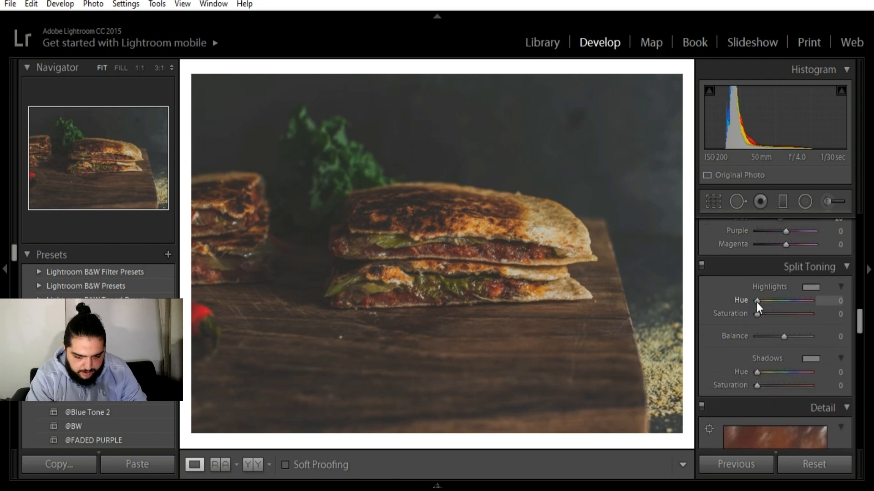
{"action": "left_click", "coordinate": [804, 288]}
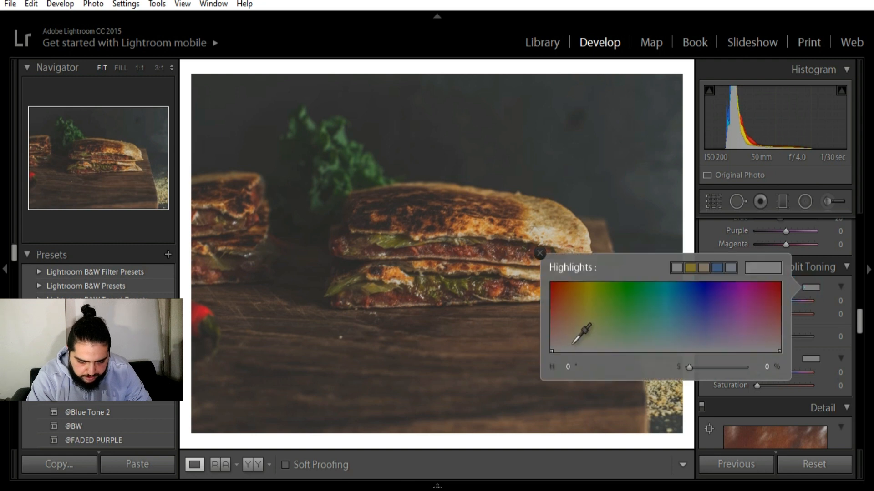
{"action": "left_click", "coordinate": [554, 351]}
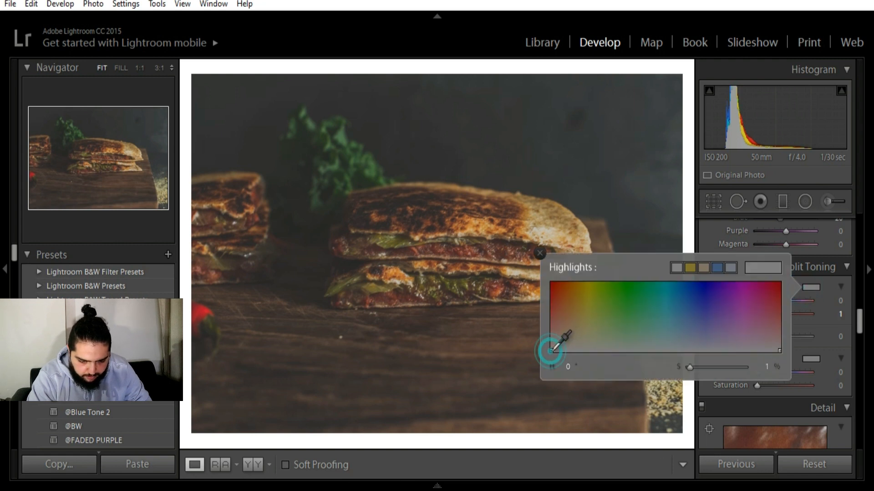
{"action": "left_click_drag", "start_coordinate": [553, 351], "coordinate": [554, 349]}
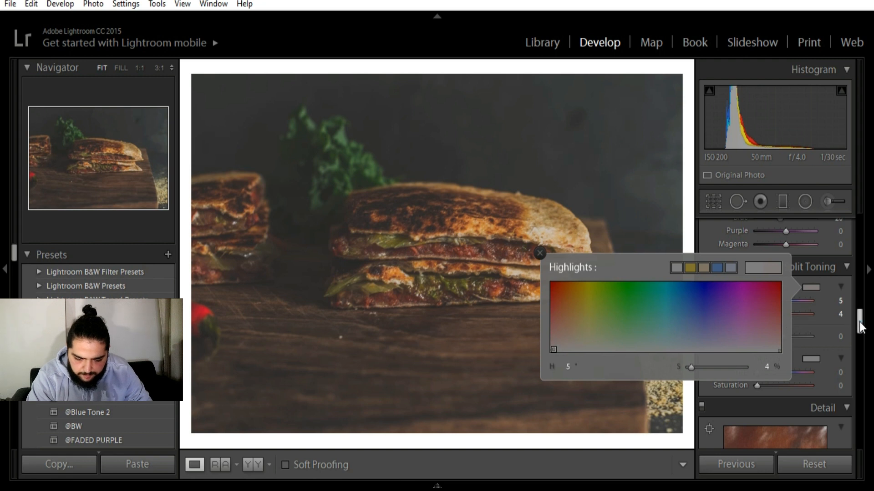
Step: Split-tone the shadows with a faint green at hue 129 and saturation 2
{"action": "left_click_drag", "start_coordinate": [860, 324], "coordinate": [860, 328]}
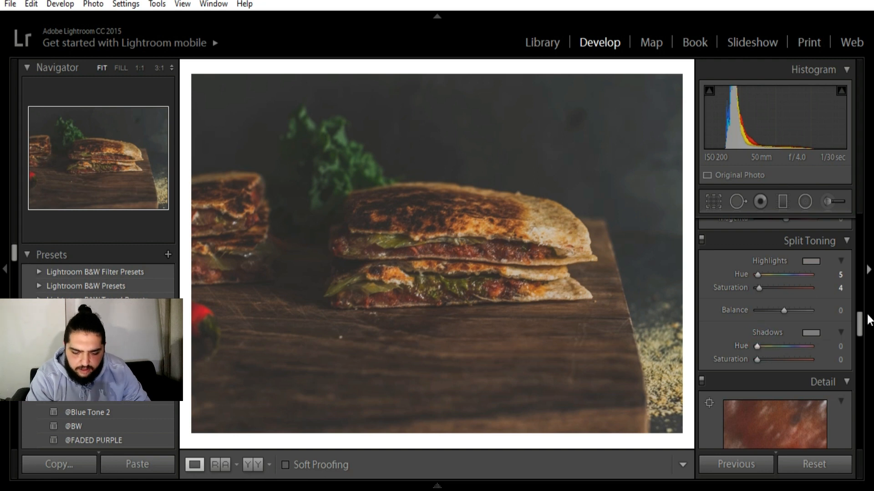
{"action": "left_click", "coordinate": [811, 333]}
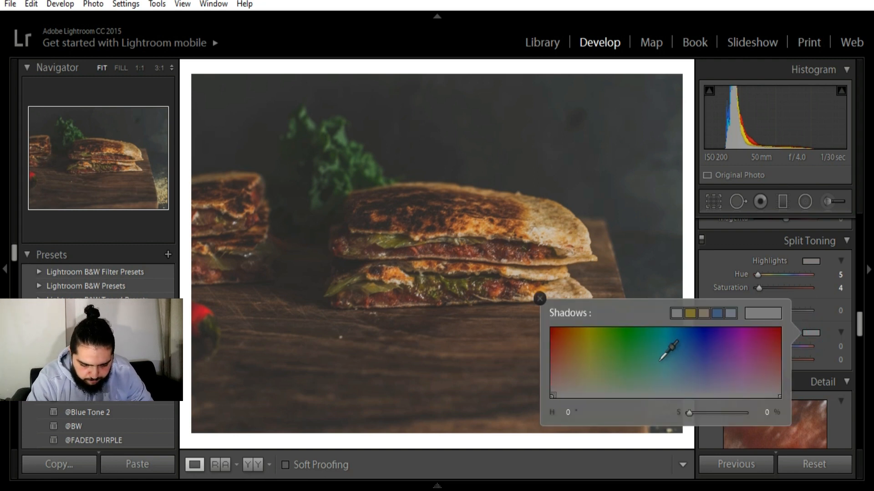
{"action": "left_click", "coordinate": [602, 385]}
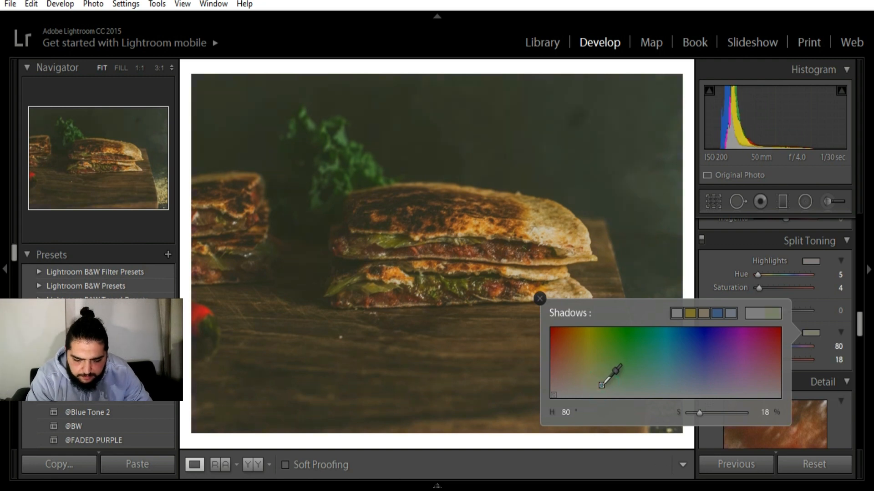
{"action": "left_click_drag", "start_coordinate": [602, 385], "coordinate": [632, 396]}
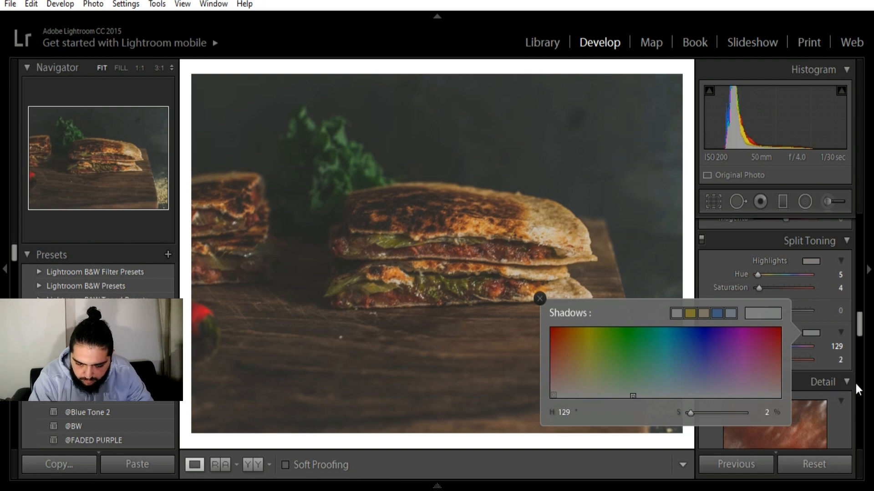
Step: Set the sharpening amount to 35 and radius to 0.5, and the luminance noise reduction to 10
{"action": "left_click_drag", "start_coordinate": [860, 327], "coordinate": [857, 347]}
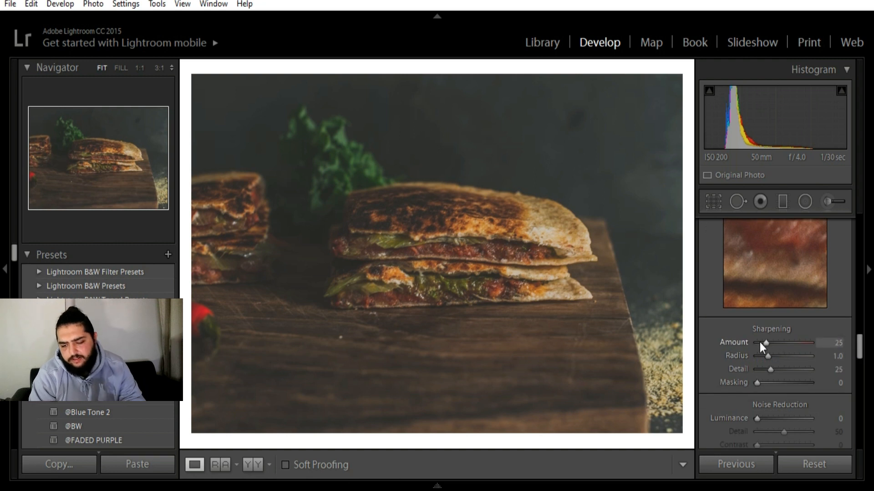
{"action": "key", "text": "Up"}
{"action": "key", "text": "Up"}
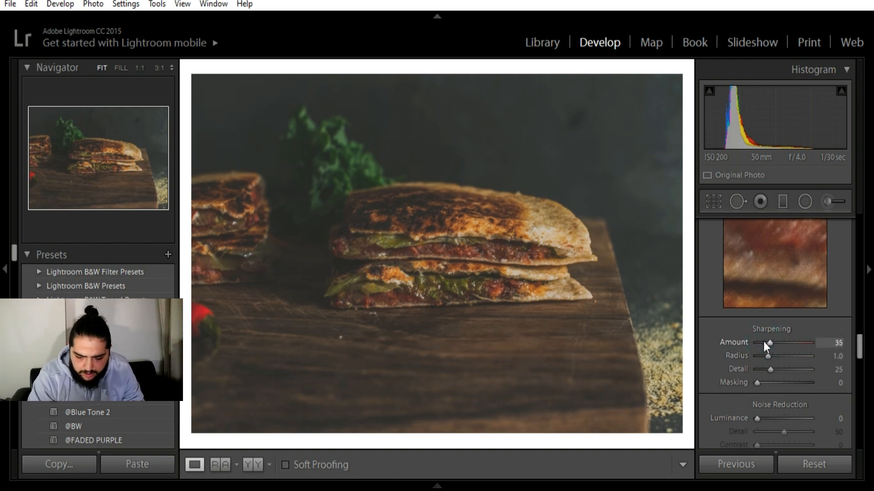
{"action": "left_click", "coordinate": [757, 418]}
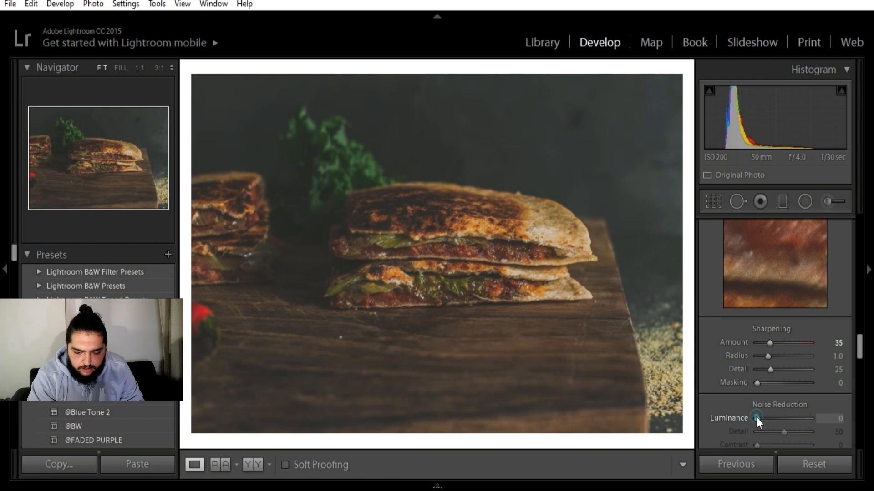
{"action": "key", "text": "Up"}
{"action": "key", "text": "Up"}
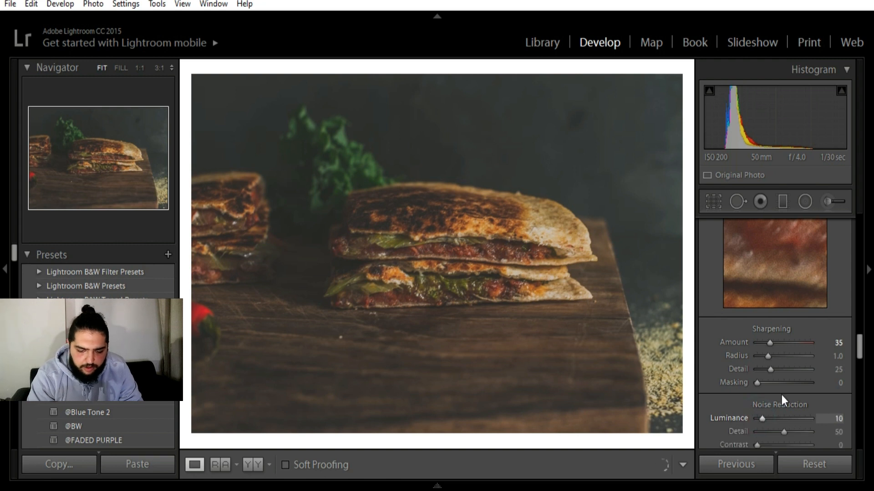
{"action": "left_click_drag", "start_coordinate": [768, 357], "coordinate": [726, 356]}
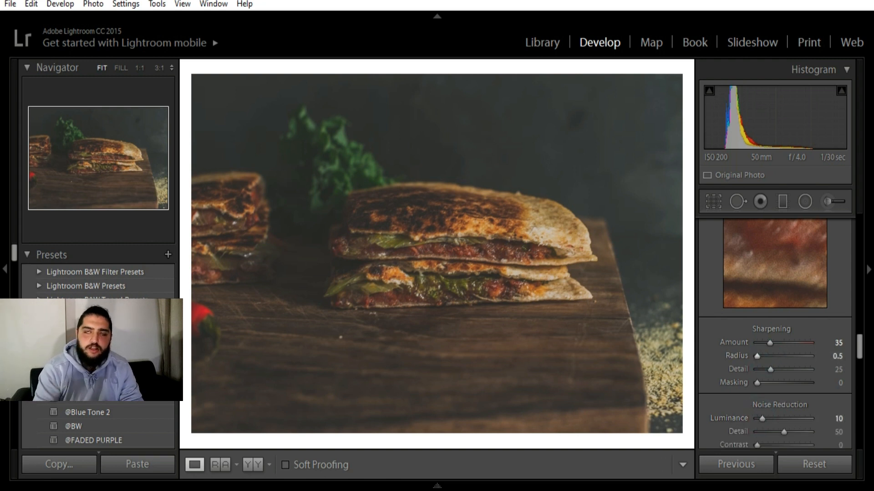
Step: Darken the photo's edges by setting the post-crop vignetting amount to -20
{"action": "left_click_drag", "start_coordinate": [858, 346], "coordinate": [861, 349]}
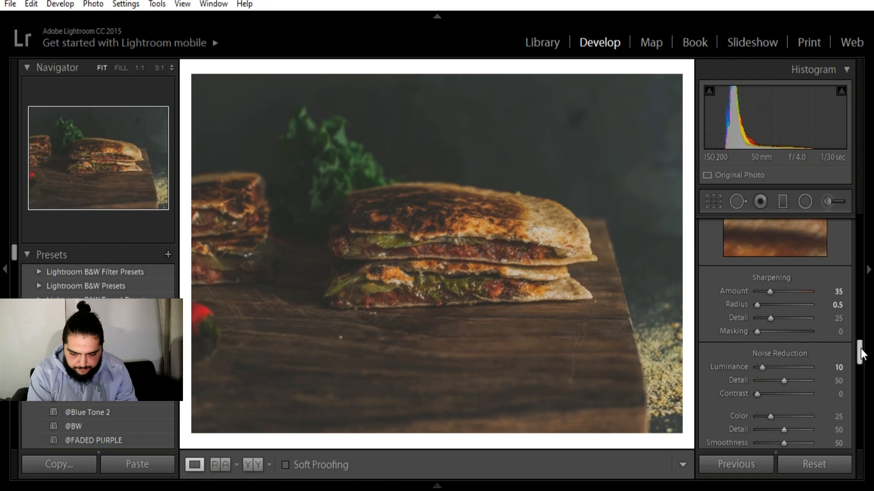
{"action": "left_click_drag", "start_coordinate": [861, 348], "coordinate": [859, 400]}
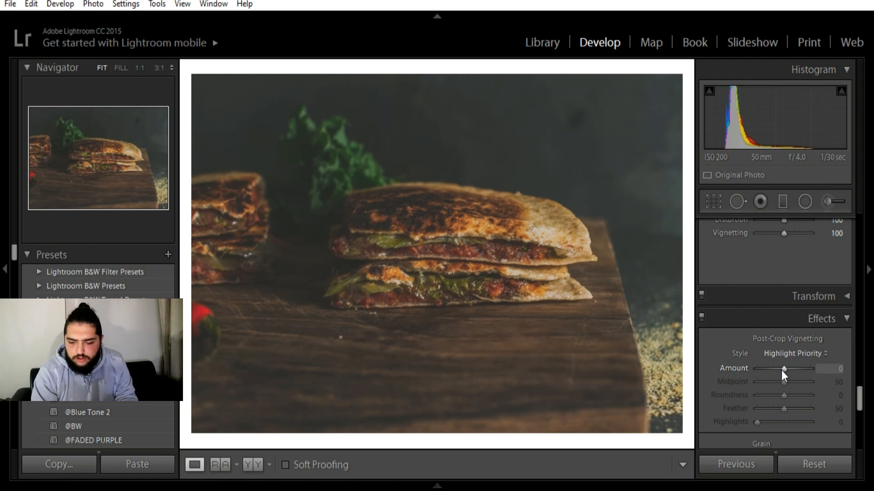
{"action": "left_click", "coordinate": [782, 371]}
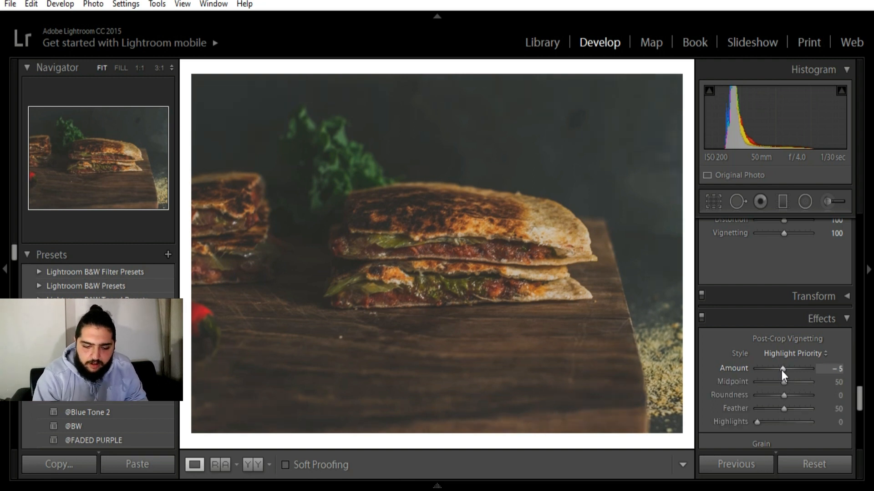
{"action": "scroll", "coordinate": [782, 370], "scroll_direction": "down", "scroll_amount": 3}
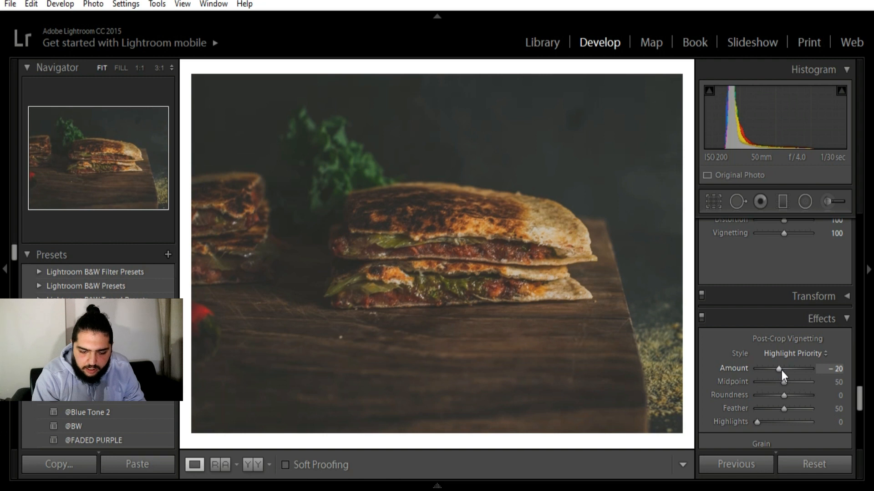
Step: Deepen the darkened photo edges by setting the post-crop vignetting amount to -25
{"action": "scroll", "coordinate": [782, 370], "scroll_direction": "up", "scroll_amount": 8}
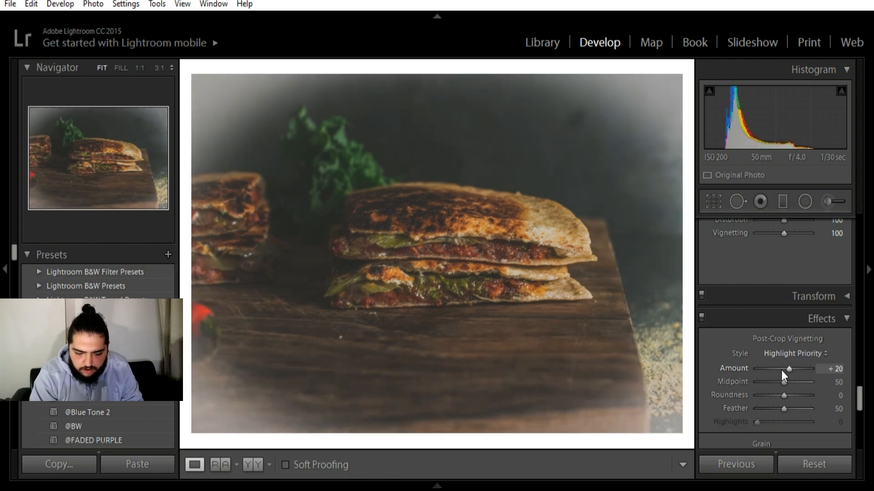
{"action": "scroll", "coordinate": [782, 370], "scroll_direction": "up", "scroll_amount": 3}
{"action": "left_click_drag", "start_coordinate": [791, 370], "coordinate": [783, 370]}
{"action": "scroll", "coordinate": [784, 371], "scroll_direction": "down", "scroll_amount": 5}
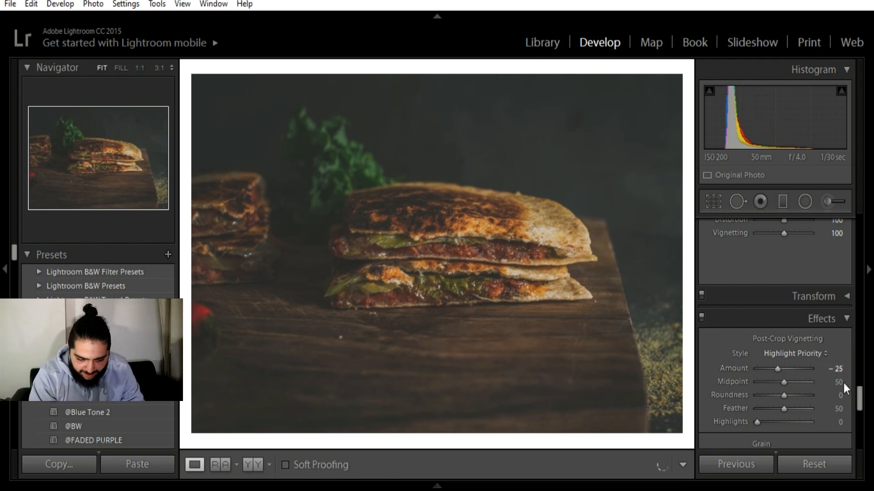
Step: Add subtle film grain to the photo with a grain amount of 5
{"action": "left_click_drag", "start_coordinate": [858, 400], "coordinate": [858, 411]}
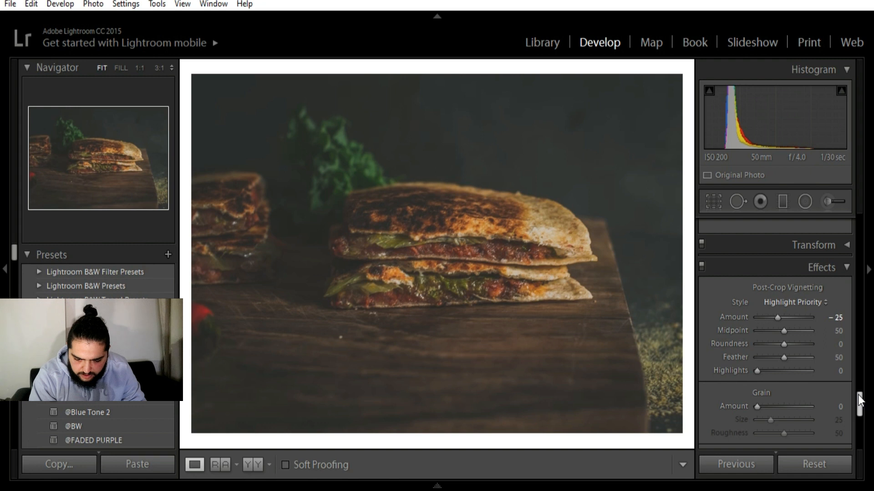
{"action": "left_click_drag", "start_coordinate": [859, 403], "coordinate": [861, 412]}
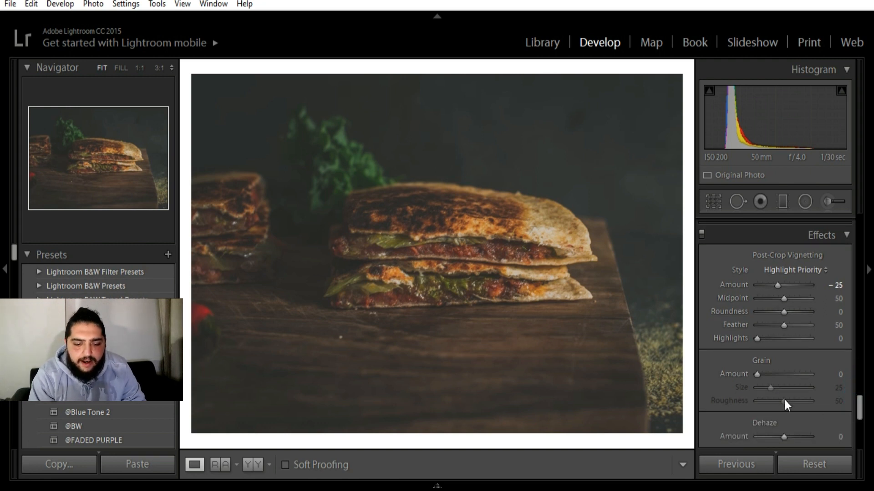
{"action": "left_click", "coordinate": [758, 375]}
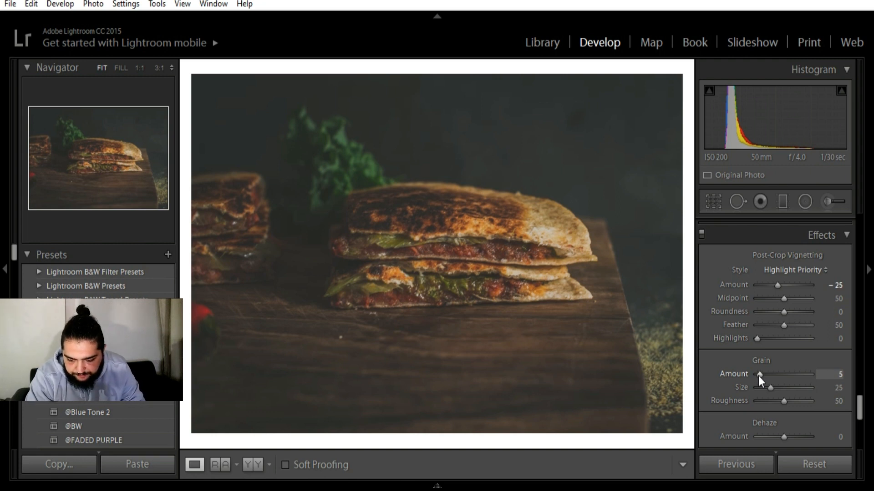
Step: Set the camera calibration's green primary hue to +30 and its saturation to +5
{"action": "left_click_drag", "start_coordinate": [857, 404], "coordinate": [859, 416]}
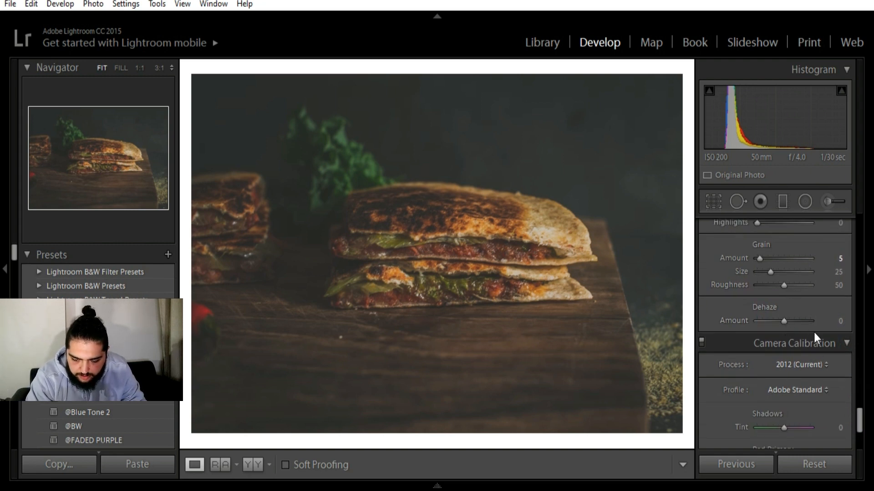
{"action": "left_click_drag", "start_coordinate": [858, 415], "coordinate": [860, 429]}
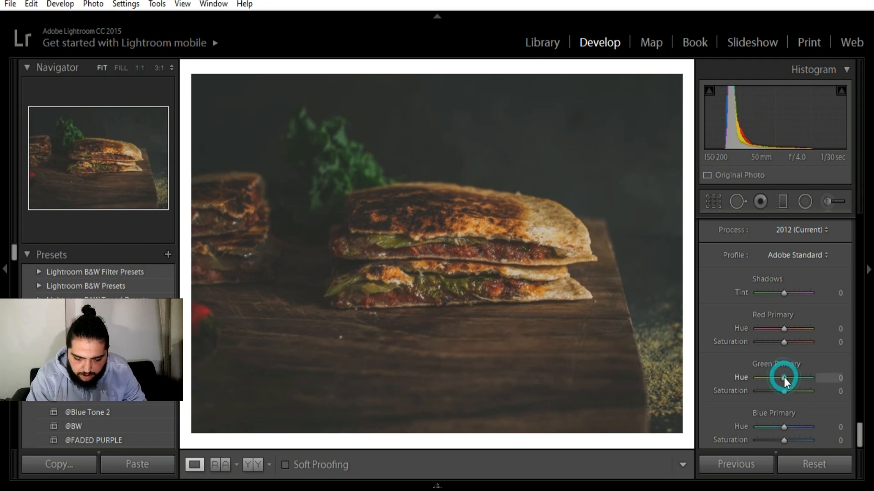
{"action": "key", "text": "Up"}
{"action": "key", "text": "Up"}
{"action": "key", "text": "Up"}
{"action": "key", "text": "Up"}
{"action": "key", "text": "Up"}
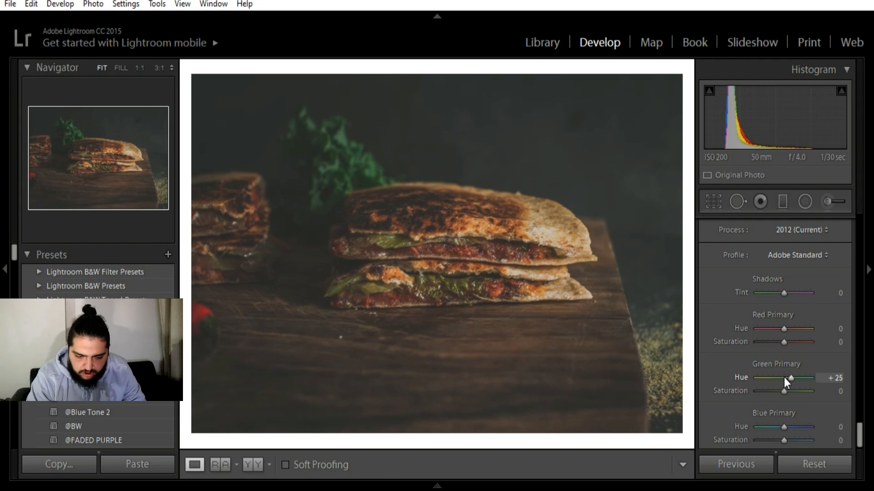
{"action": "key", "text": "Up"}
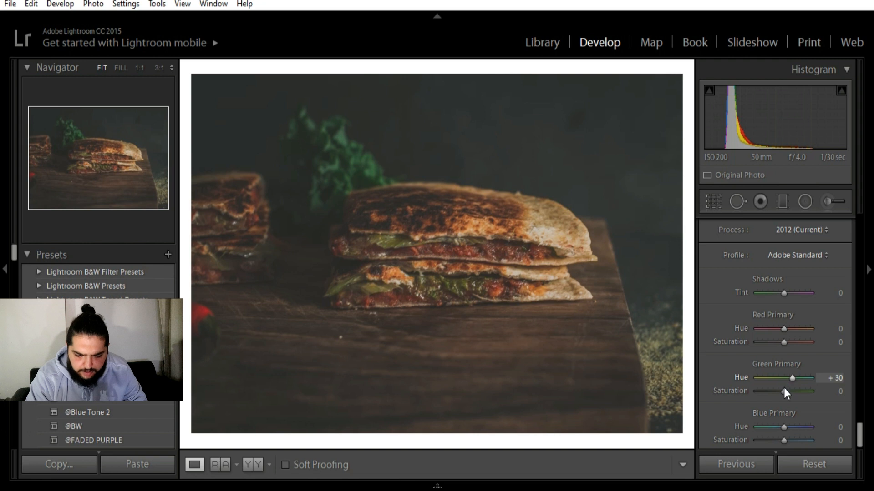
{"action": "key", "text": "Up"}
{"action": "key", "text": "Up"}
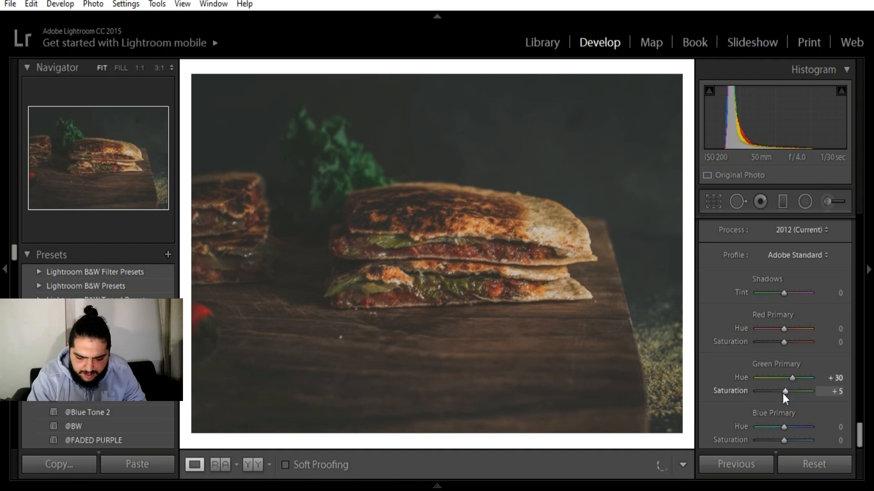
{"action": "key", "text": "Down"}
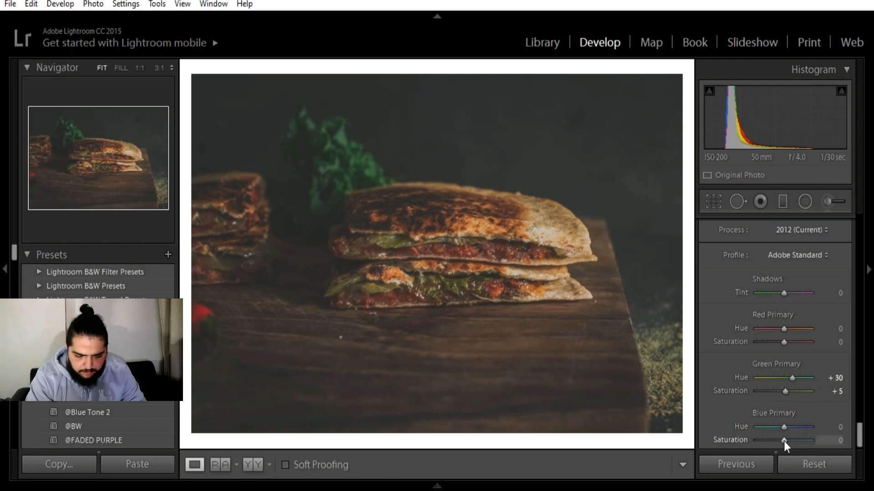
Step: Set the blue primary saturation to -17 and hue to +5, and compare the photo before and after editing
{"action": "left_click_drag", "start_coordinate": [782, 440], "coordinate": [780, 440]}
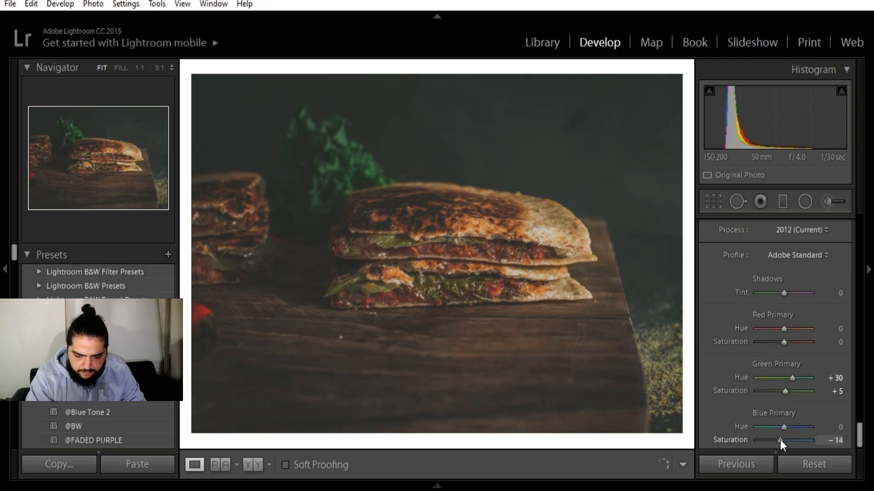
{"action": "left_click_drag", "start_coordinate": [780, 440], "coordinate": [784, 429]}
{"action": "left_click", "coordinate": [784, 429]}
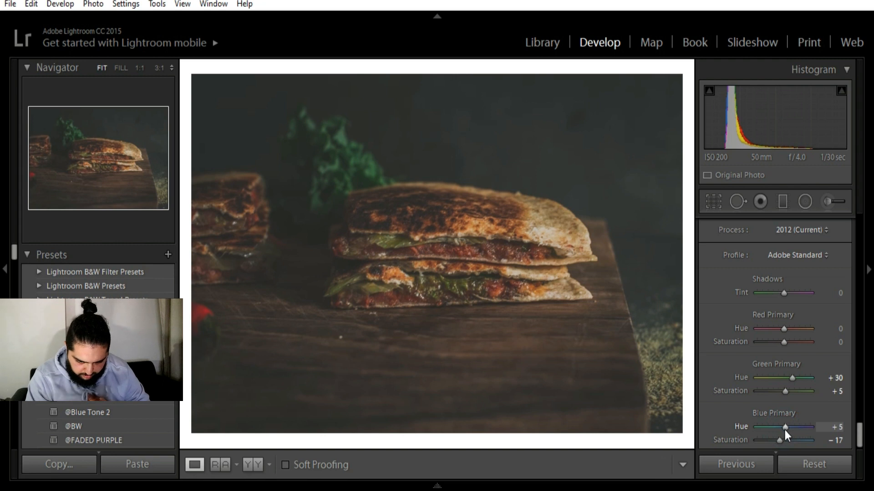
{"action": "key", "text": "y"}
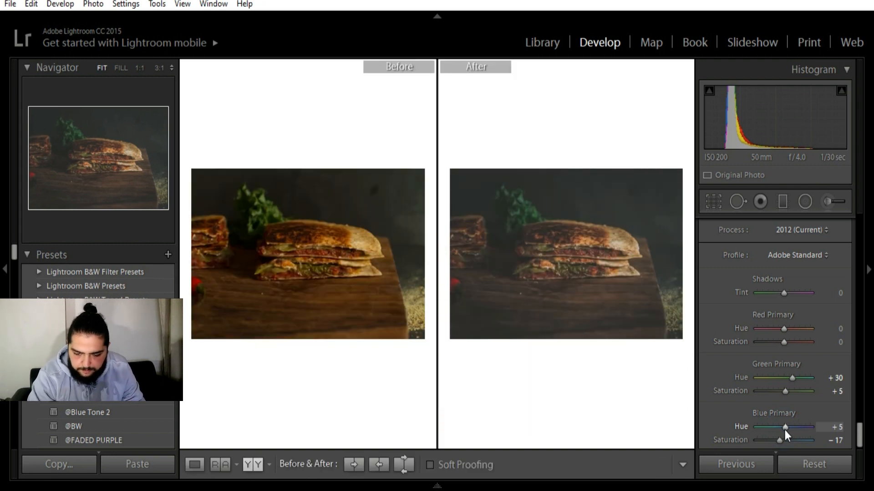
{"action": "key", "text": "y"}
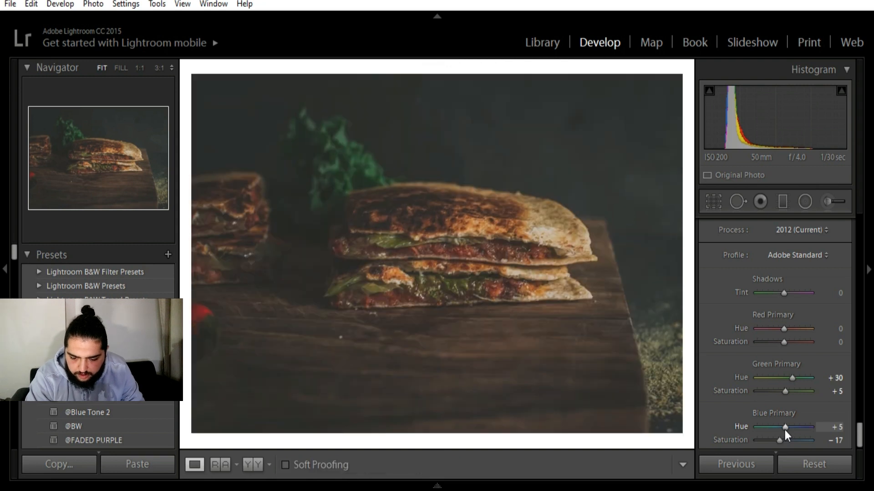
Step: Strengthen the edge darkening by setting the post-crop vignetting amount to -35
{"action": "left_click", "coordinate": [858, 391]}
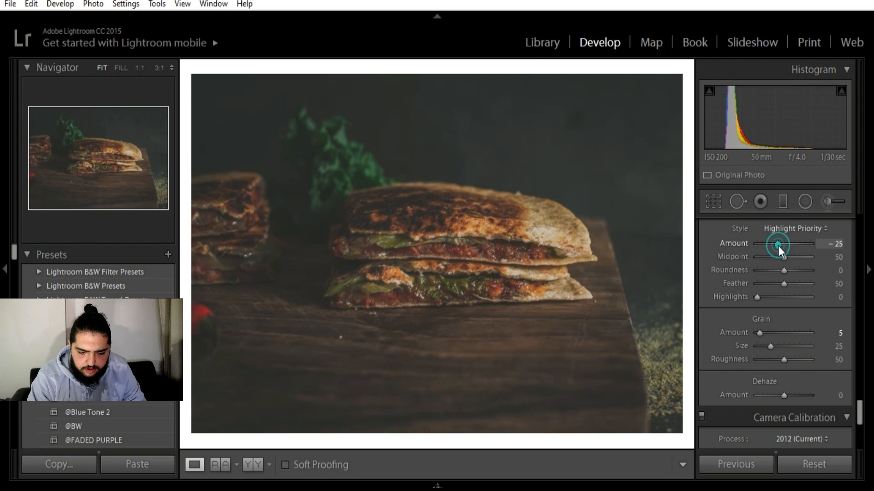
{"action": "key", "text": "Down"}
{"action": "key", "text": "Down"}
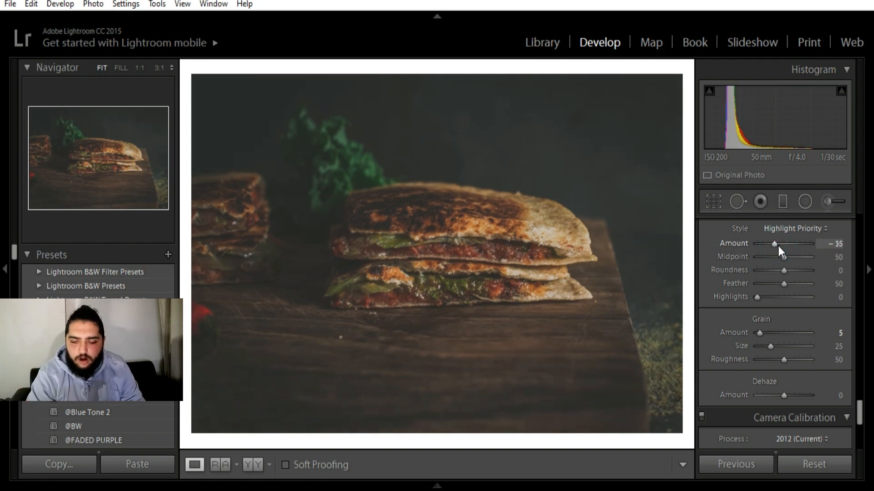
Step: Reshape the RGB tone curve with a lower shadow point, a slightly raised midpoint and a lower white endpoint
{"action": "left_click", "coordinate": [856, 278]}
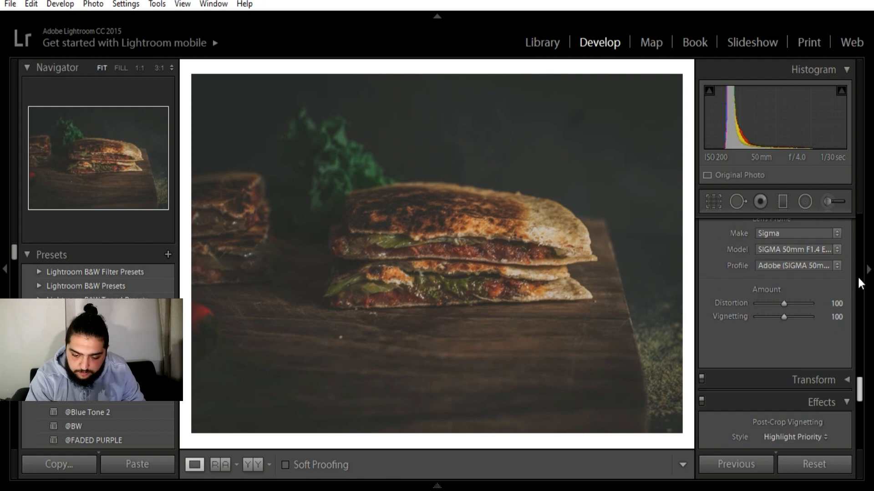
{"action": "left_click", "coordinate": [858, 279]}
{"action": "left_click", "coordinate": [858, 278]}
{"action": "left_click", "coordinate": [859, 283]}
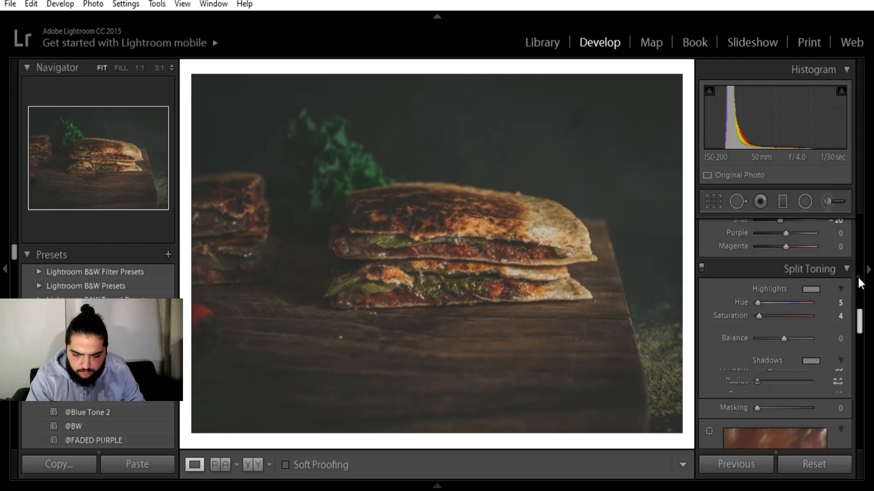
{"action": "left_click", "coordinate": [859, 283]}
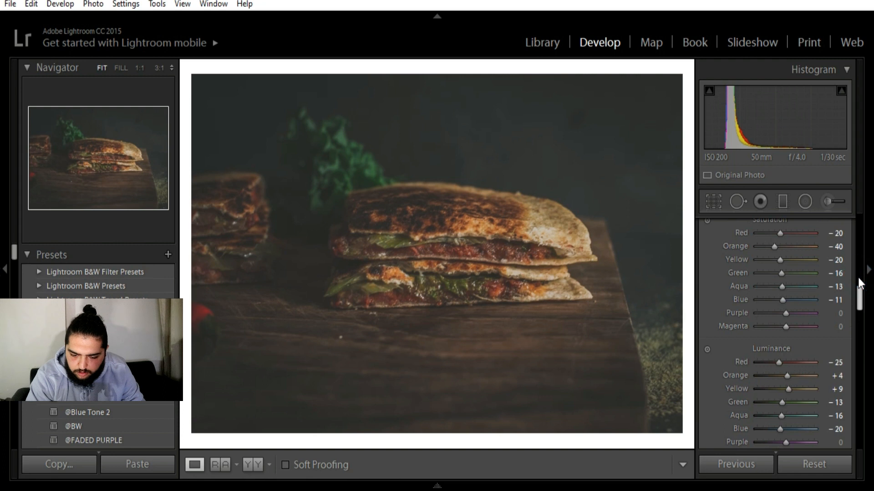
{"action": "left_click", "coordinate": [859, 283]}
{"action": "left_click", "coordinate": [859, 283]}
{"action": "left_click_drag", "start_coordinate": [859, 282], "coordinate": [859, 257]}
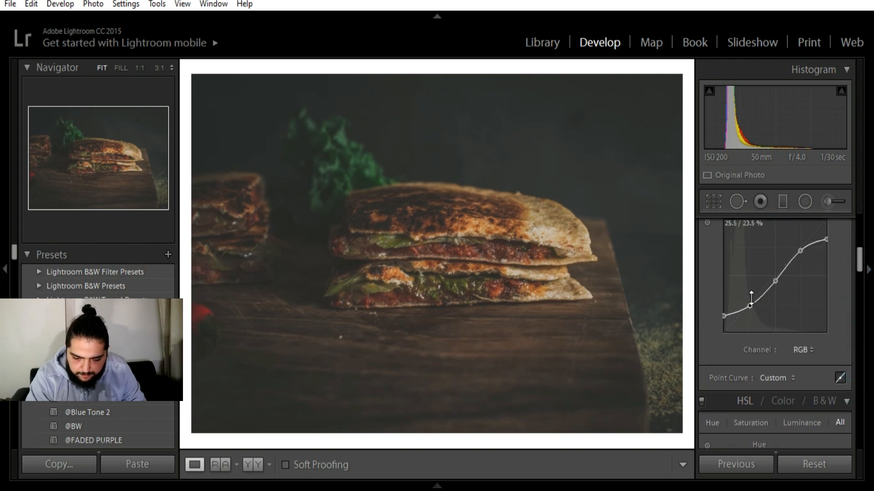
{"action": "left_click_drag", "start_coordinate": [750, 306], "coordinate": [722, 315]}
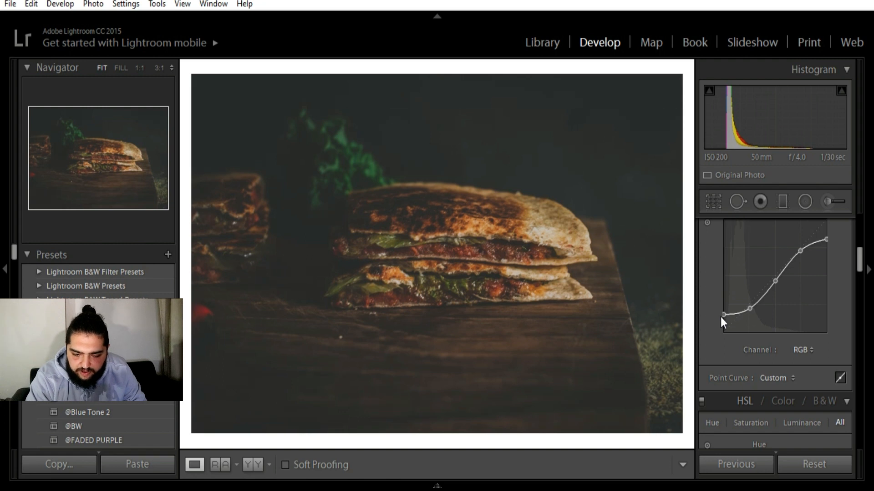
{"action": "left_click_drag", "start_coordinate": [777, 281], "coordinate": [776, 278]}
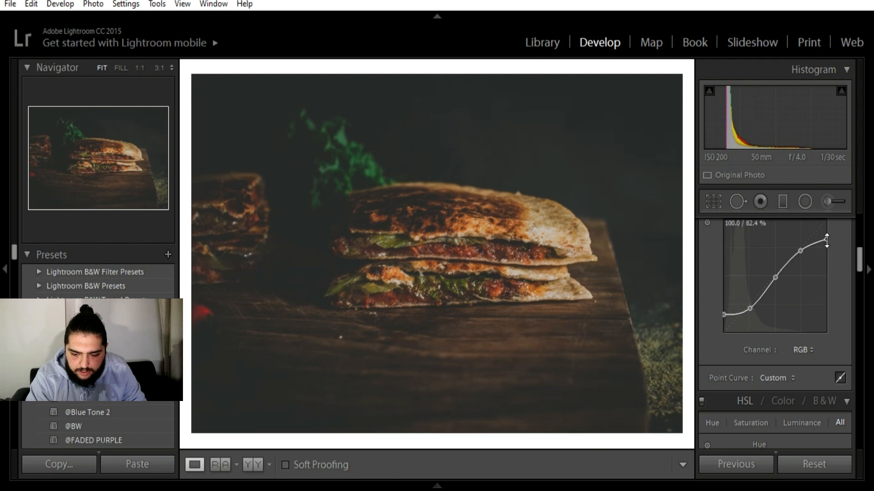
{"action": "left_click_drag", "start_coordinate": [827, 240], "coordinate": [828, 243]}
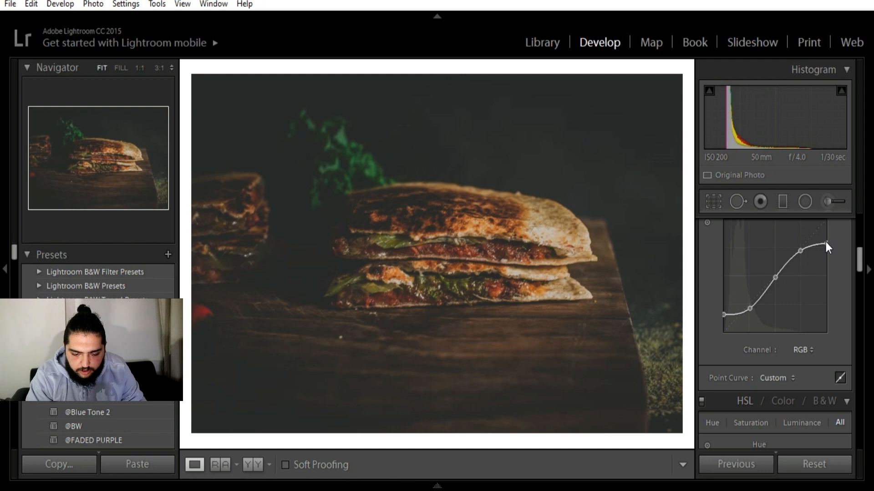
Step: Inspect the sandwich's highlights at 1:1, undoing and redoing the latest tone curve changes to compare them
{"action": "left_click", "coordinate": [544, 239]}
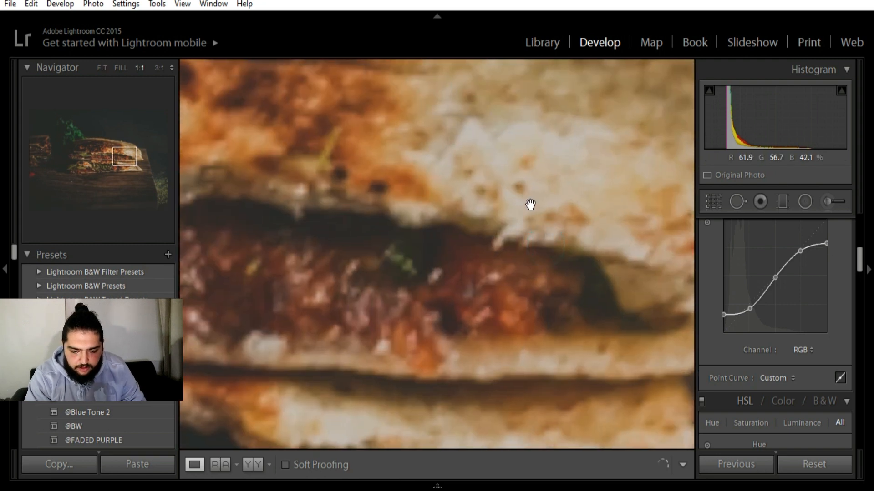
{"action": "left_click_drag", "start_coordinate": [530, 204], "coordinate": [498, 254]}
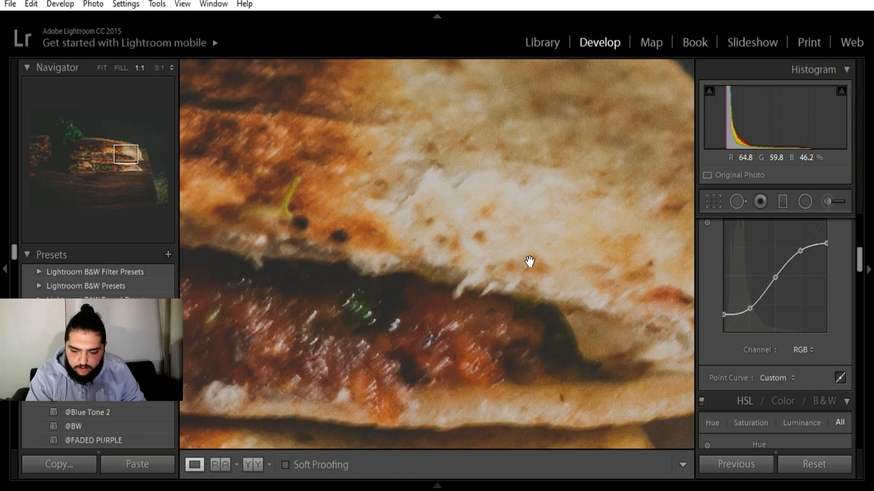
{"action": "key", "text": "ctrl+z"}
{"action": "key", "text": "ctrl+z"}
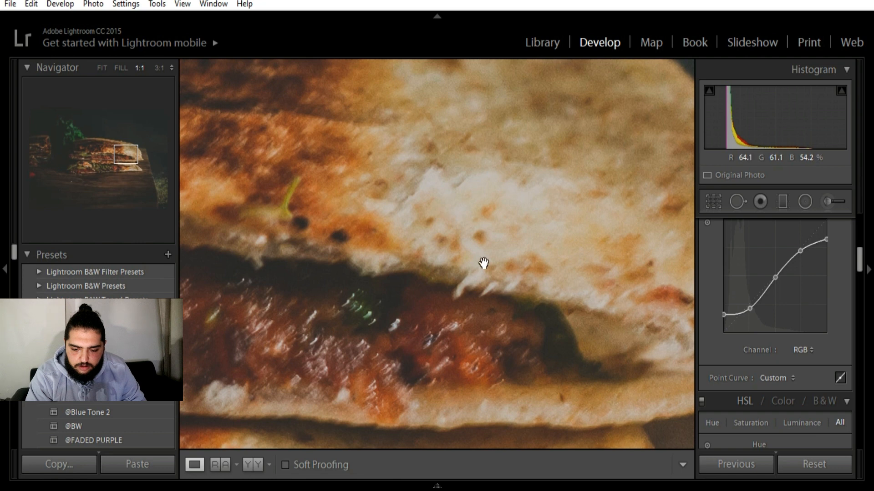
{"action": "key", "text": "ctrl+z"}
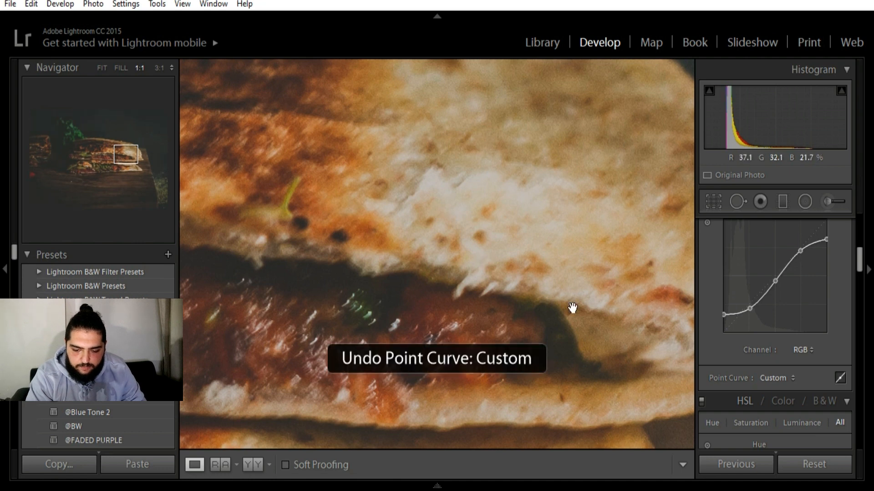
{"action": "key", "text": "ctrl+shift+z"}
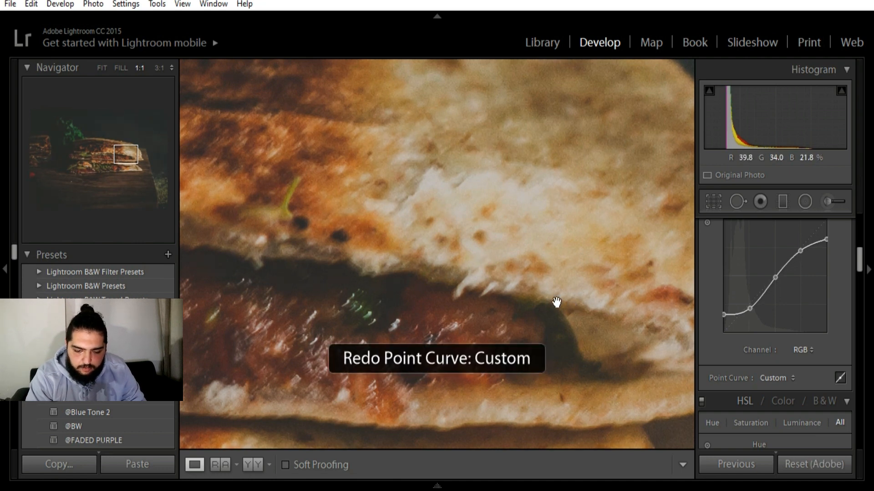
{"action": "left_click", "coordinate": [530, 267]}
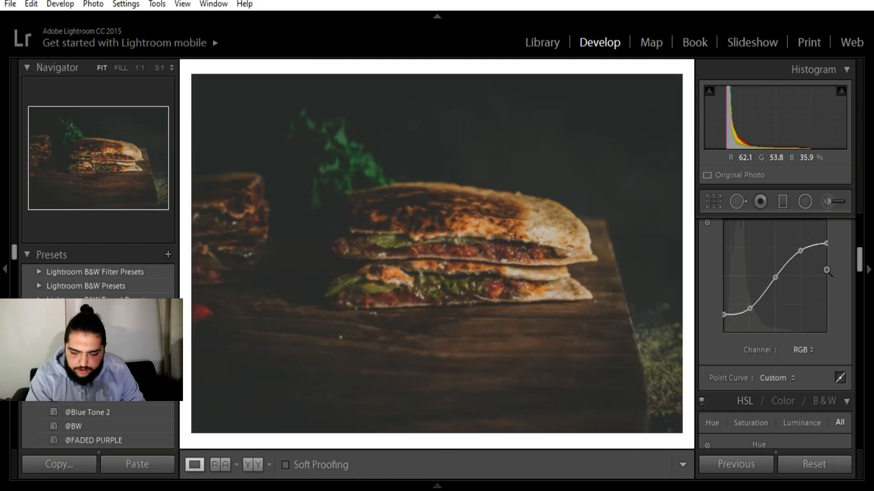
Step: Set the photo's exposure to +0.70 in the basic tone adjustments
{"action": "left_click_drag", "start_coordinate": [858, 263], "coordinate": [858, 245]}
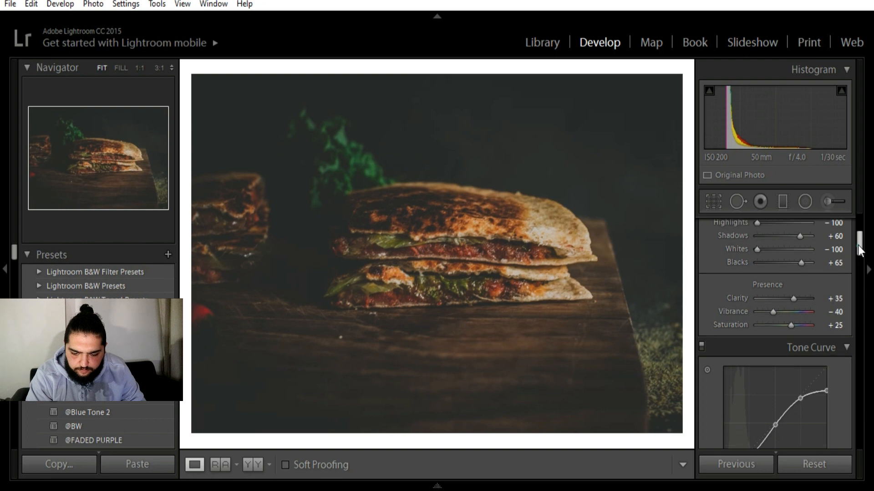
{"action": "scroll", "coordinate": [859, 246], "scroll_direction": "up", "scroll_amount": 3}
{"action": "left_click_drag", "start_coordinate": [790, 253], "coordinate": [790, 255]}
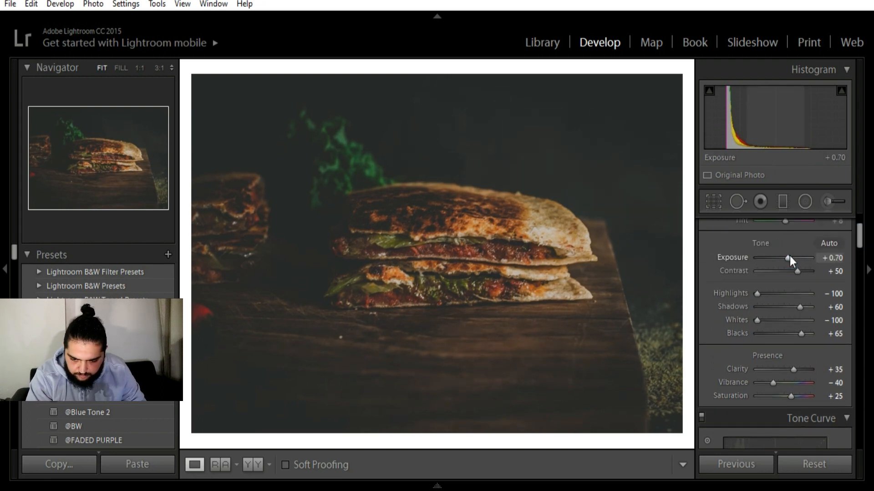
Step: Reset the green luminance to 0 and lower the green saturation to -49 in the HSL adjustments
{"action": "left_click_drag", "start_coordinate": [859, 241], "coordinate": [856, 305]}
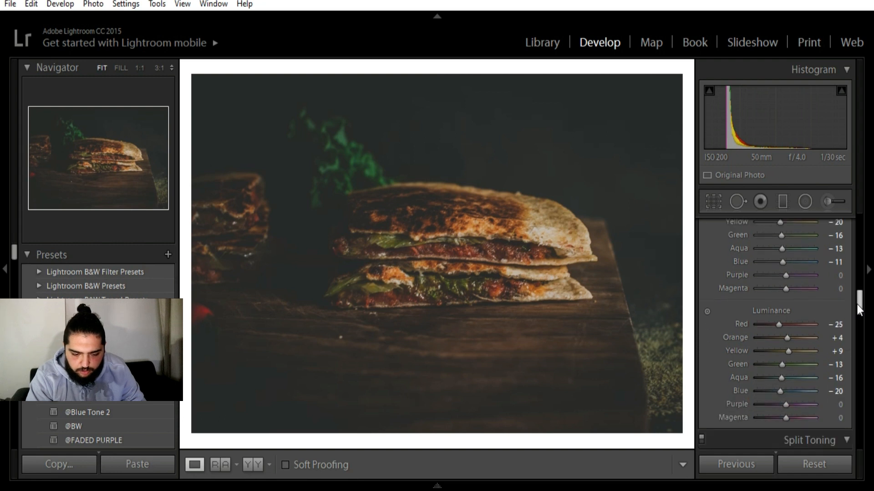
{"action": "double_click", "coordinate": [784, 367]}
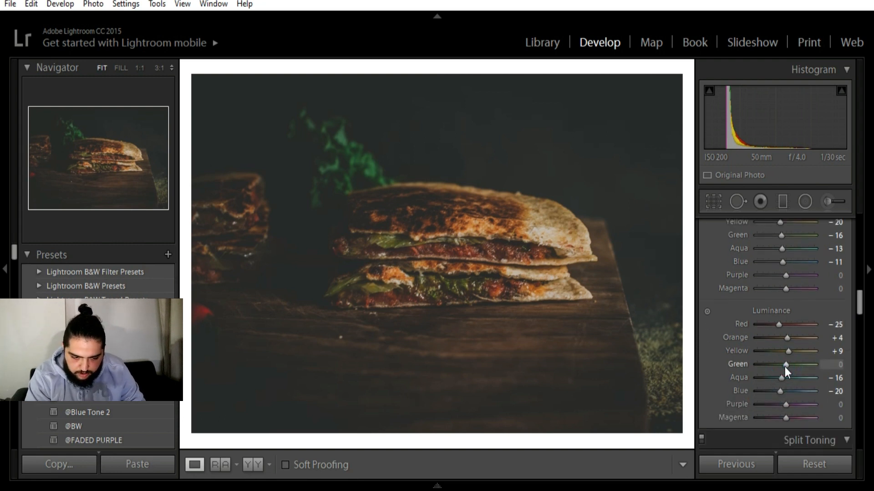
{"action": "left_click", "coordinate": [771, 239]}
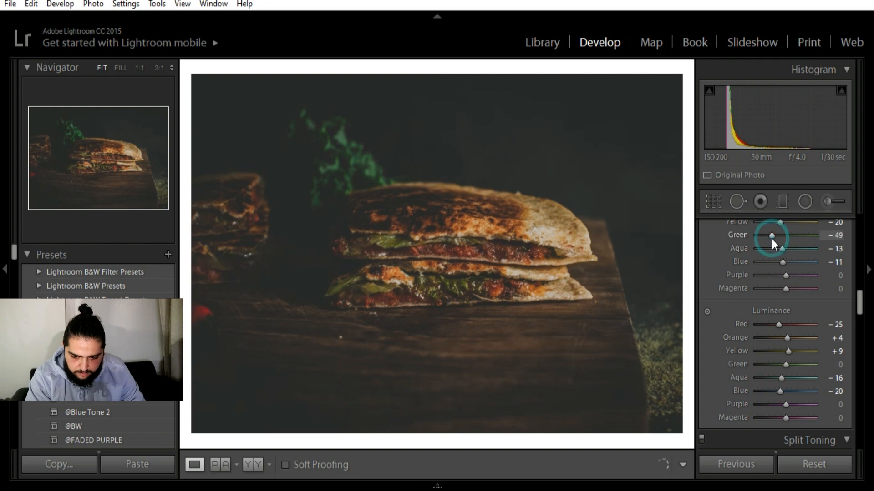
Step: Lower the sandwich photo's green saturation to -58 and set its white balance temperature to 4000
{"action": "left_click_drag", "start_coordinate": [772, 239], "coordinate": [769, 239]}
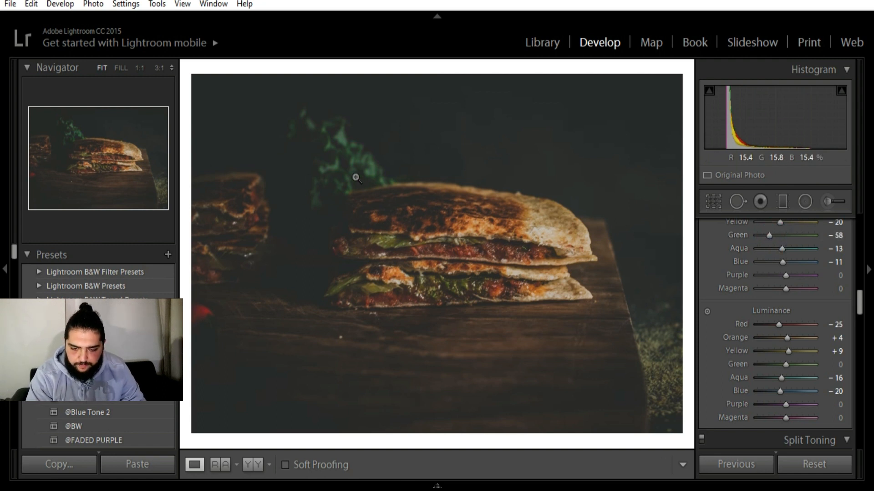
{"action": "left_click_drag", "start_coordinate": [859, 301], "coordinate": [858, 223]}
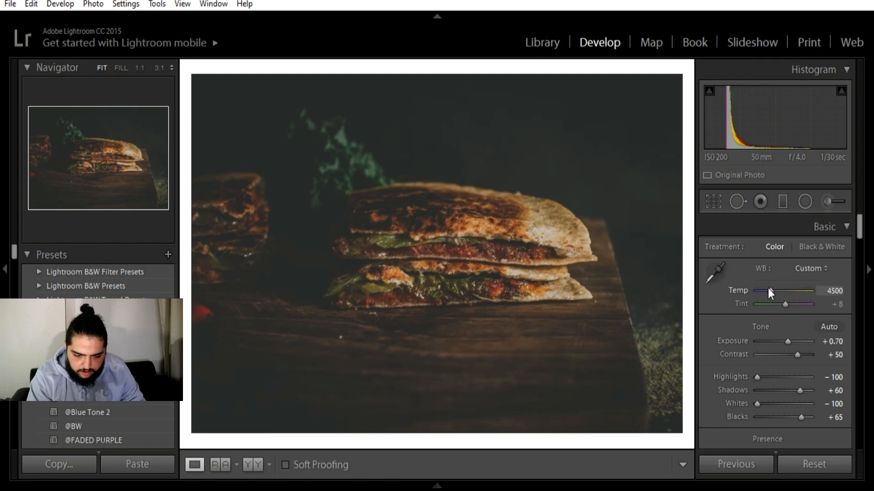
{"action": "key", "text": "Down"}
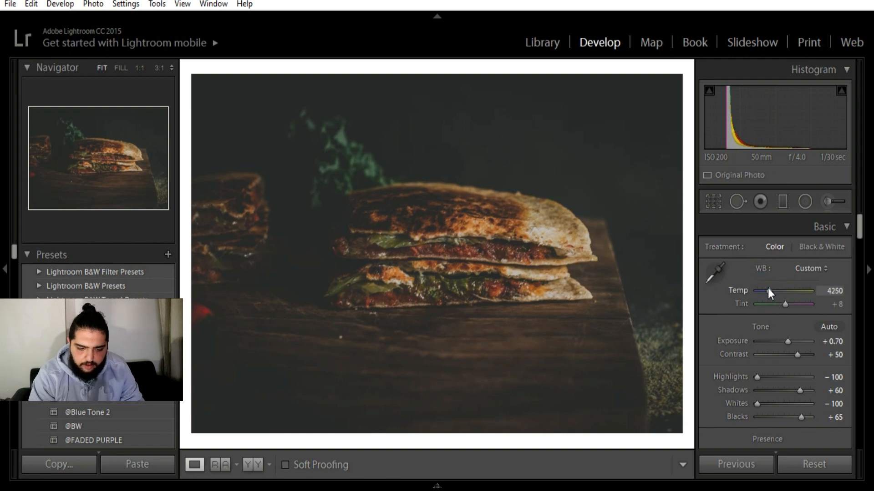
{"action": "key", "text": "Down"}
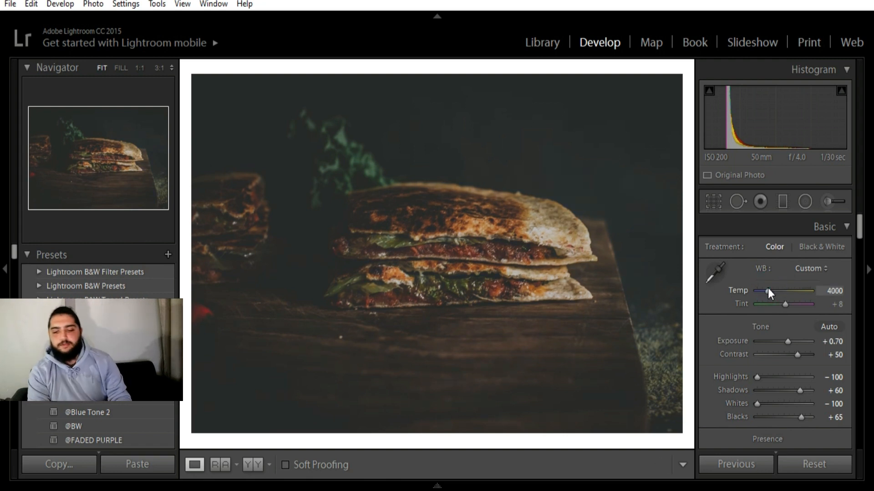
{"action": "key", "text": "Up"}
{"action": "scroll", "coordinate": [768, 288], "scroll_direction": "down", "scroll_amount": 2}
{"action": "scroll", "coordinate": [768, 291], "scroll_direction": "up", "scroll_amount": 1}
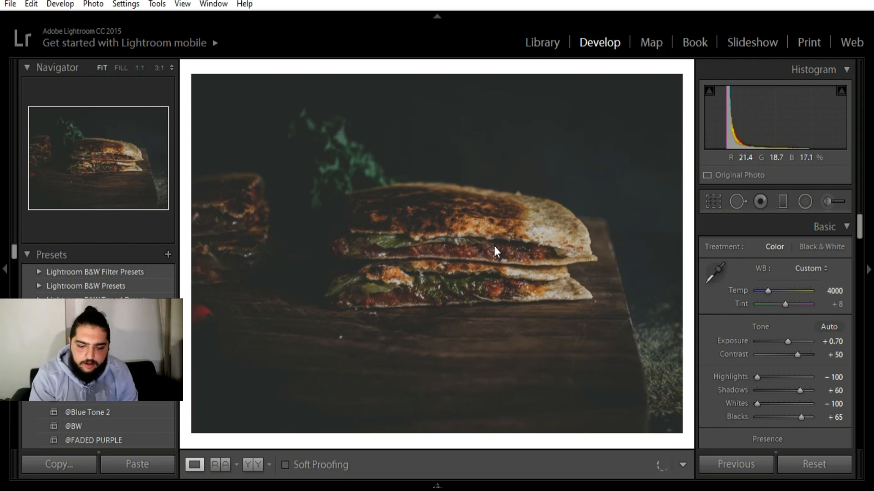
Step: Compare the sandwich photo before and after, and copy its develop settings onto the portrait of the woman in the shower
{"action": "key", "text": "y"}
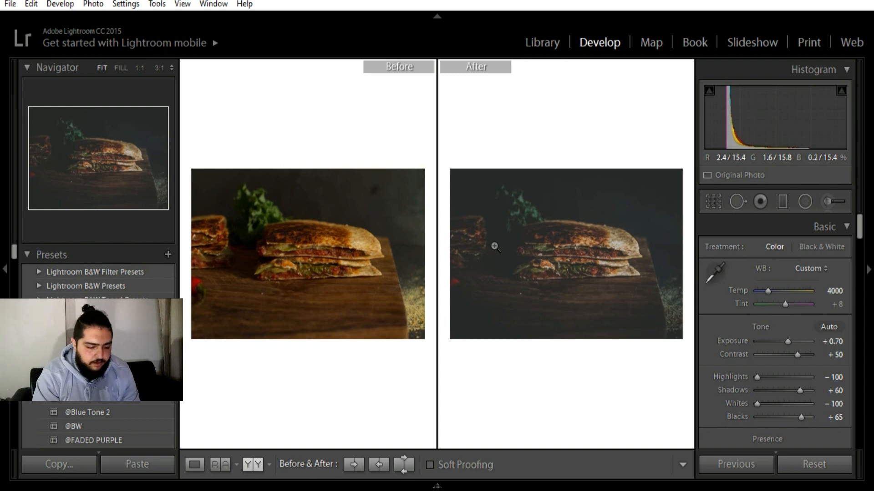
{"action": "left_click", "coordinate": [59, 462]}
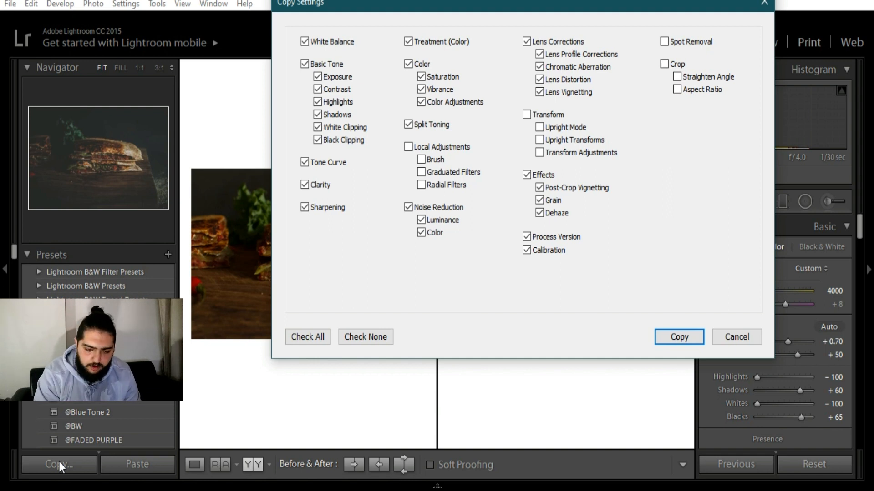
{"action": "key", "text": "Return"}
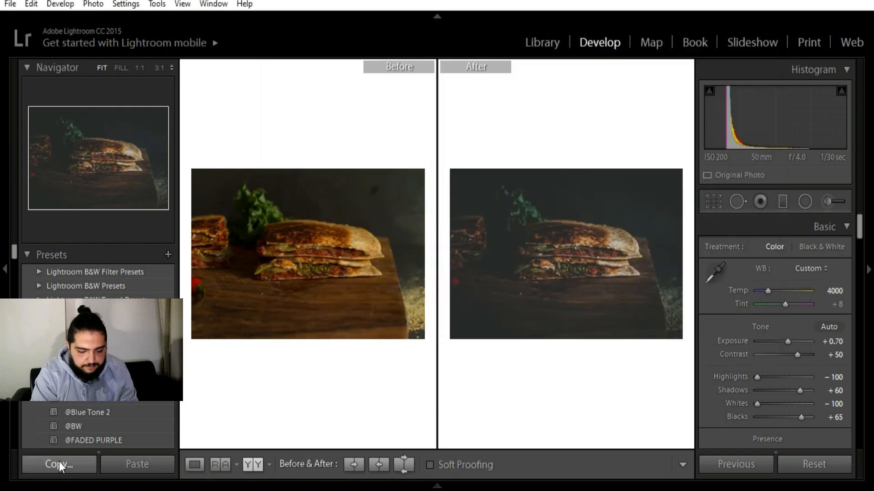
{"action": "mouse_move", "coordinate": [416, 488]}
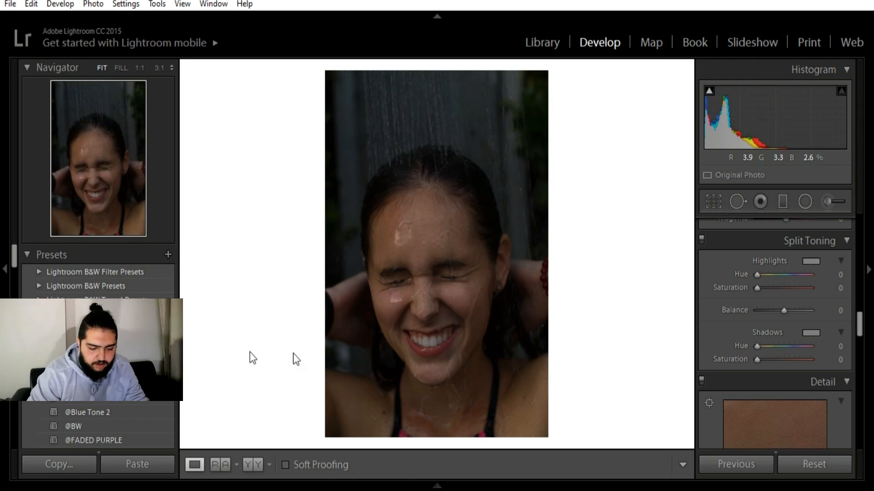
{"action": "left_click", "coordinate": [160, 464]}
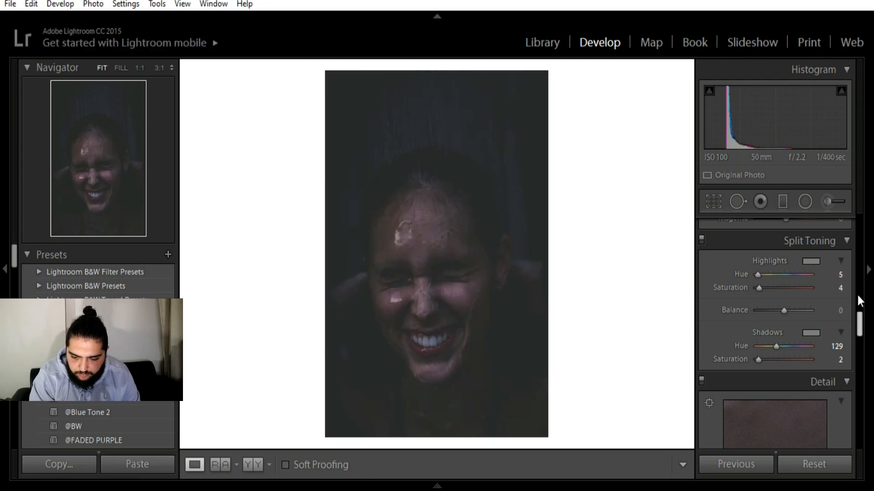
Step: Set the portrait's white balance temperature to 5250
{"action": "scroll", "coordinate": [858, 297], "scroll_direction": "up", "scroll_amount": 5}
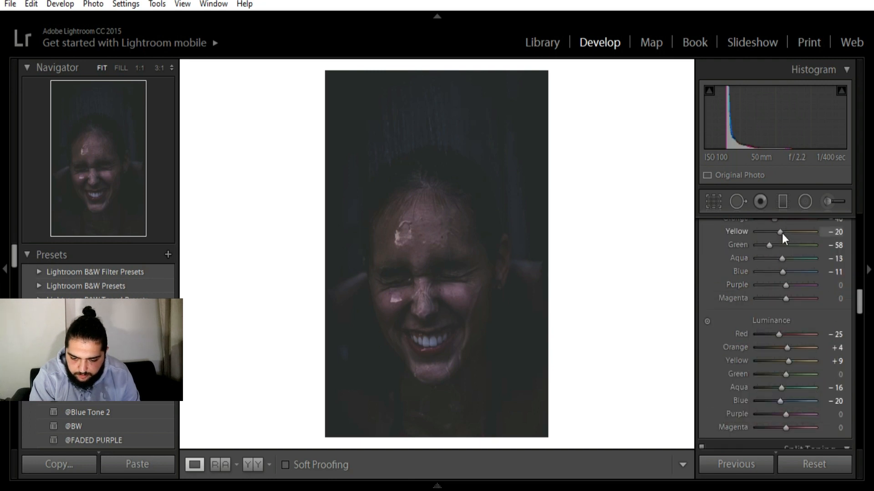
{"action": "left_click_drag", "start_coordinate": [859, 296], "coordinate": [860, 215]}
{"action": "left_click_drag", "start_coordinate": [776, 287], "coordinate": [768, 286]}
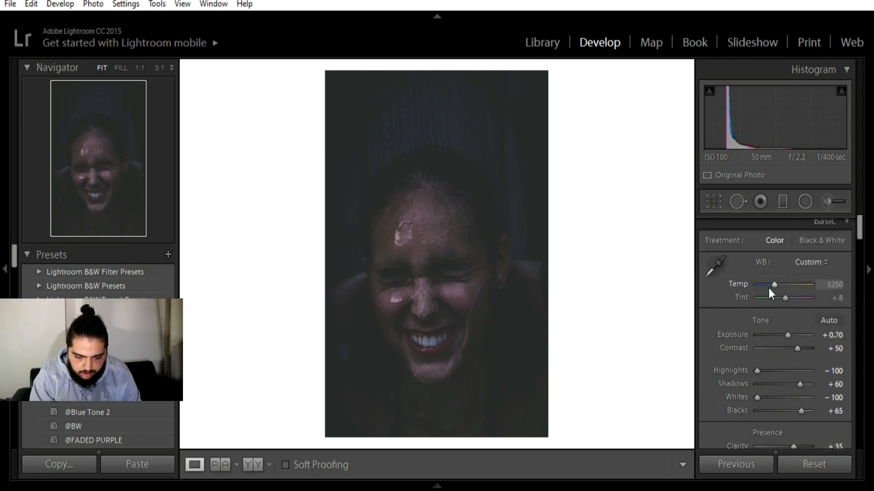
{"action": "key", "text": "Up"}
{"action": "key", "text": "Down"}
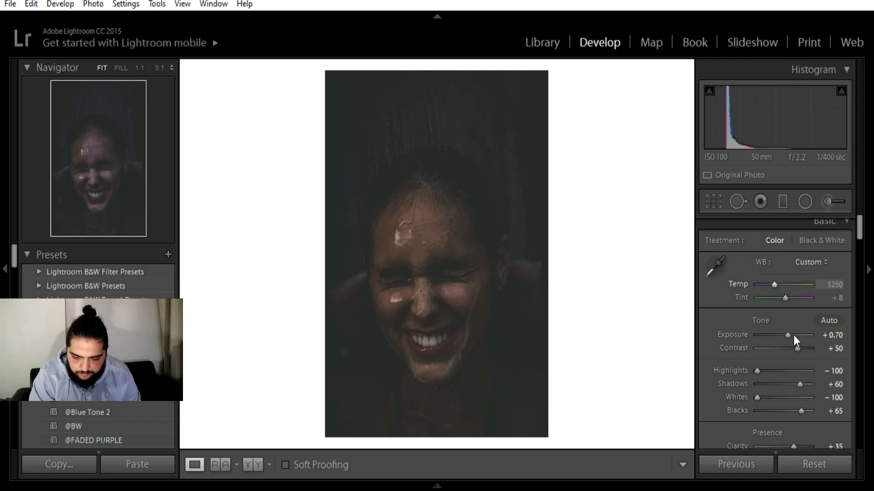
Step: Set the portrait's whites to +19, highlights to -31 and exposure to +1.00 in the basic tone adjustments
{"action": "left_click", "coordinate": [775, 398]}
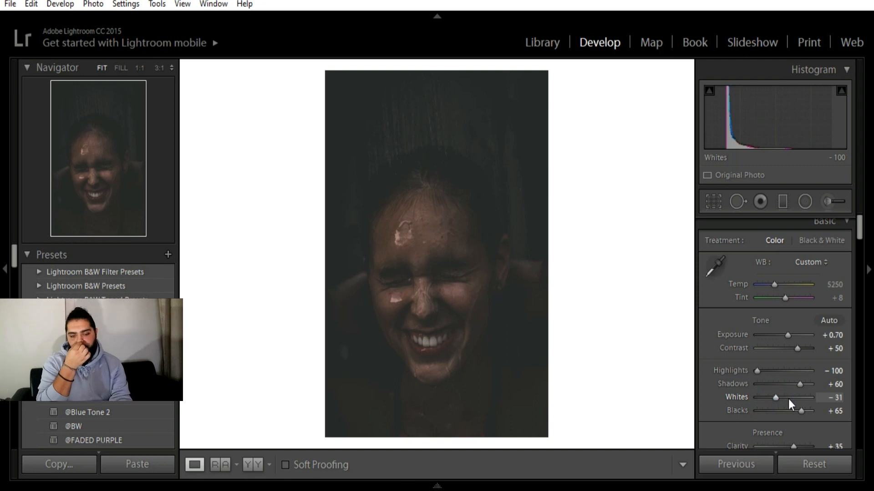
{"action": "left_click", "coordinate": [787, 398]}
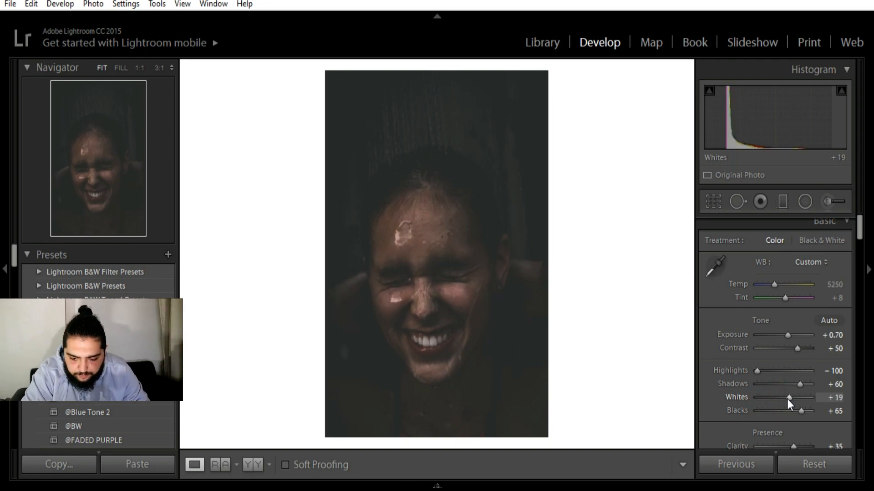
{"action": "left_click", "coordinate": [771, 371]}
{"action": "left_click", "coordinate": [775, 372]}
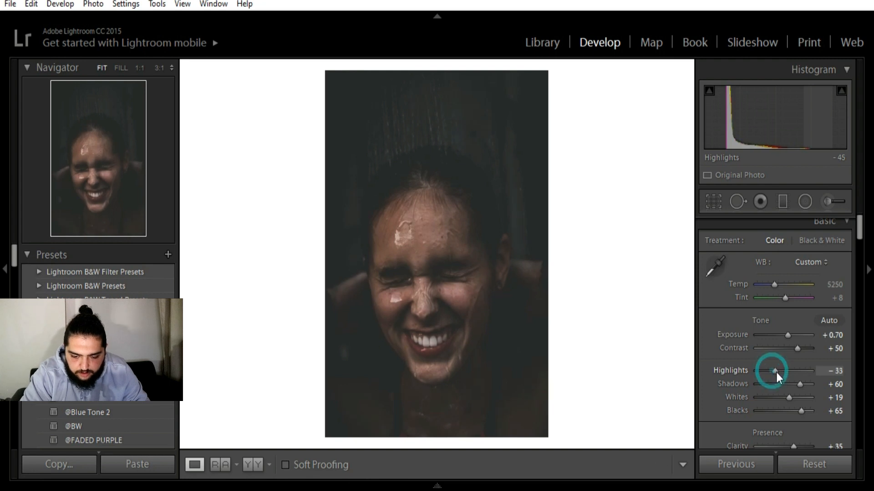
{"action": "left_click", "coordinate": [786, 337]}
{"action": "left_click_drag", "start_coordinate": [786, 337], "coordinate": [787, 338]}
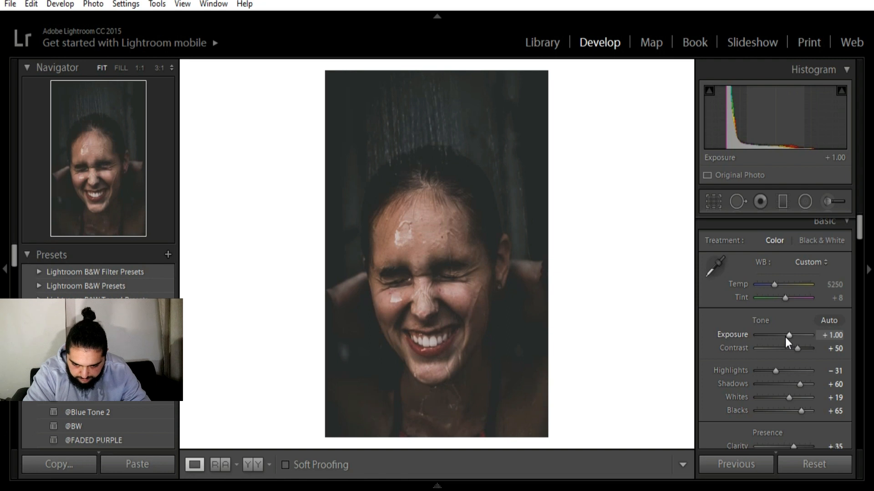
Step: Raise the shadow point of the portrait's RGB tone curve slightly
{"action": "scroll", "coordinate": [858, 332], "scroll_direction": "down", "scroll_amount": 5}
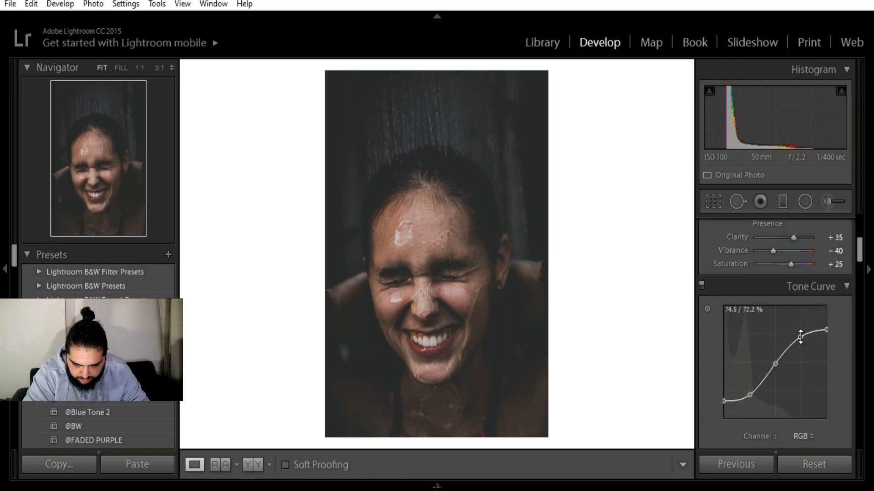
{"action": "left_click_drag", "start_coordinate": [751, 400], "coordinate": [748, 394]}
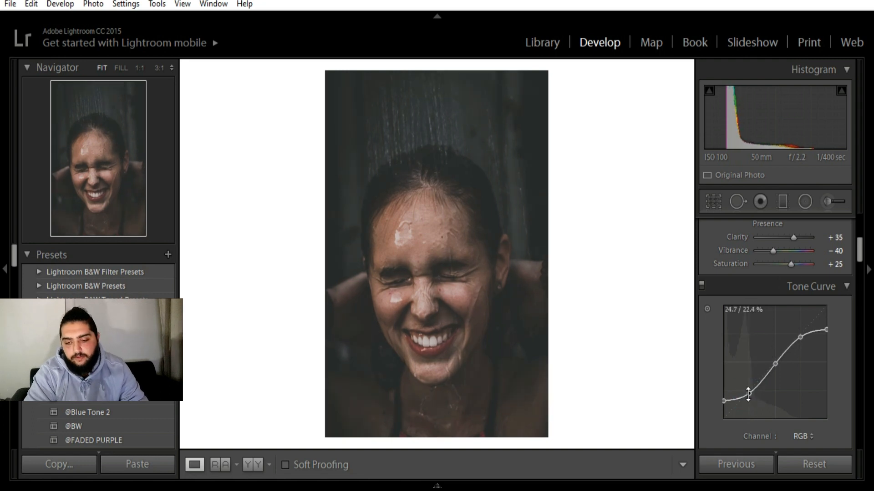
{"action": "left_click", "coordinate": [860, 285]}
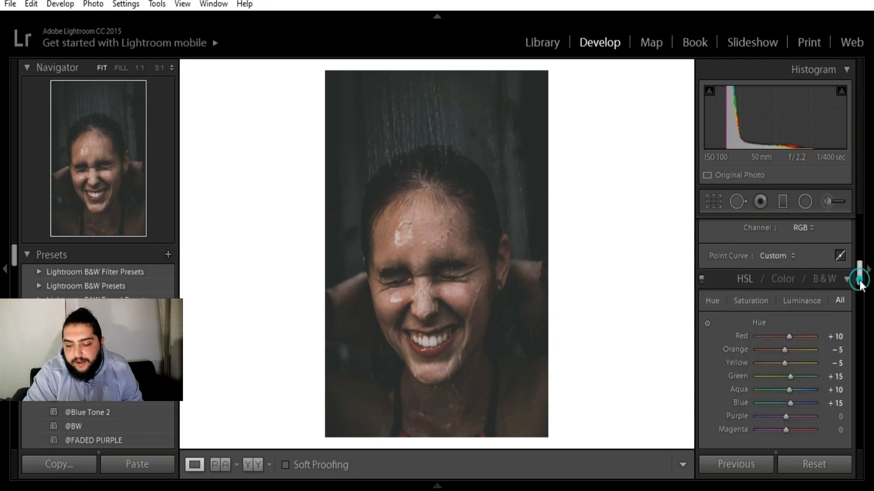